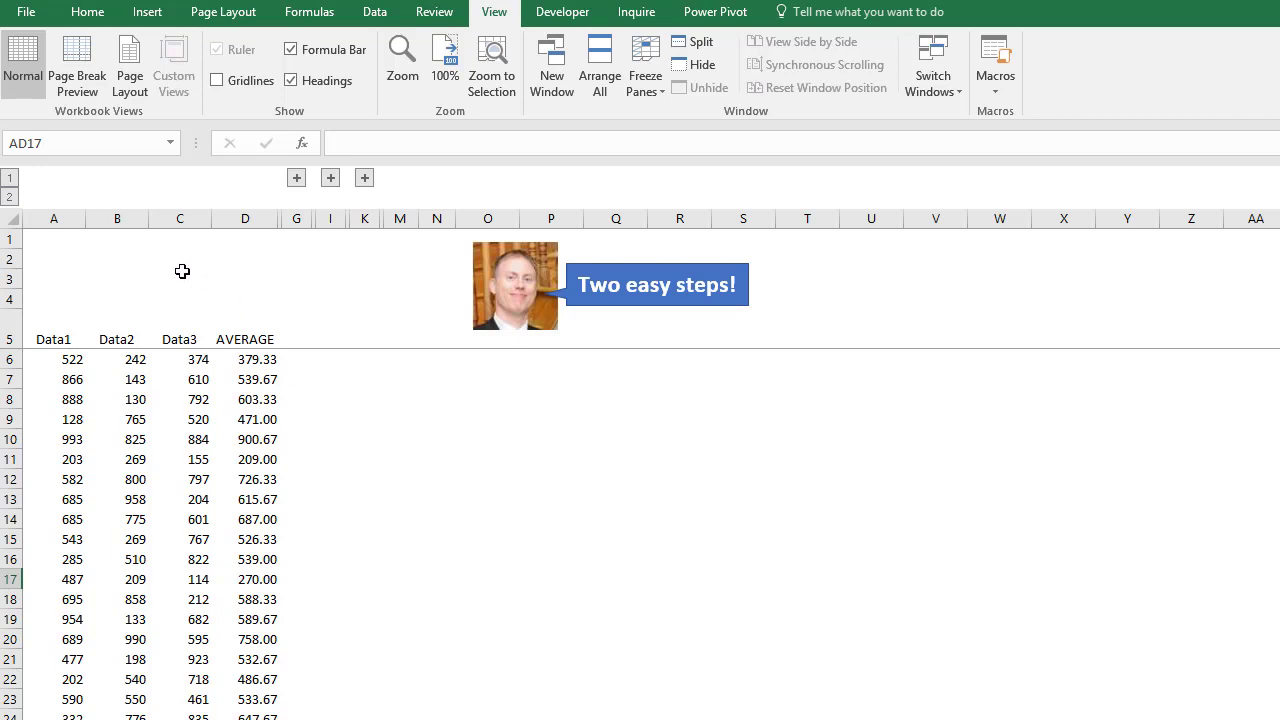
- Review the three Data columns and step through the average formulas down column D
left_click_drag(66, 217, 175, 217)
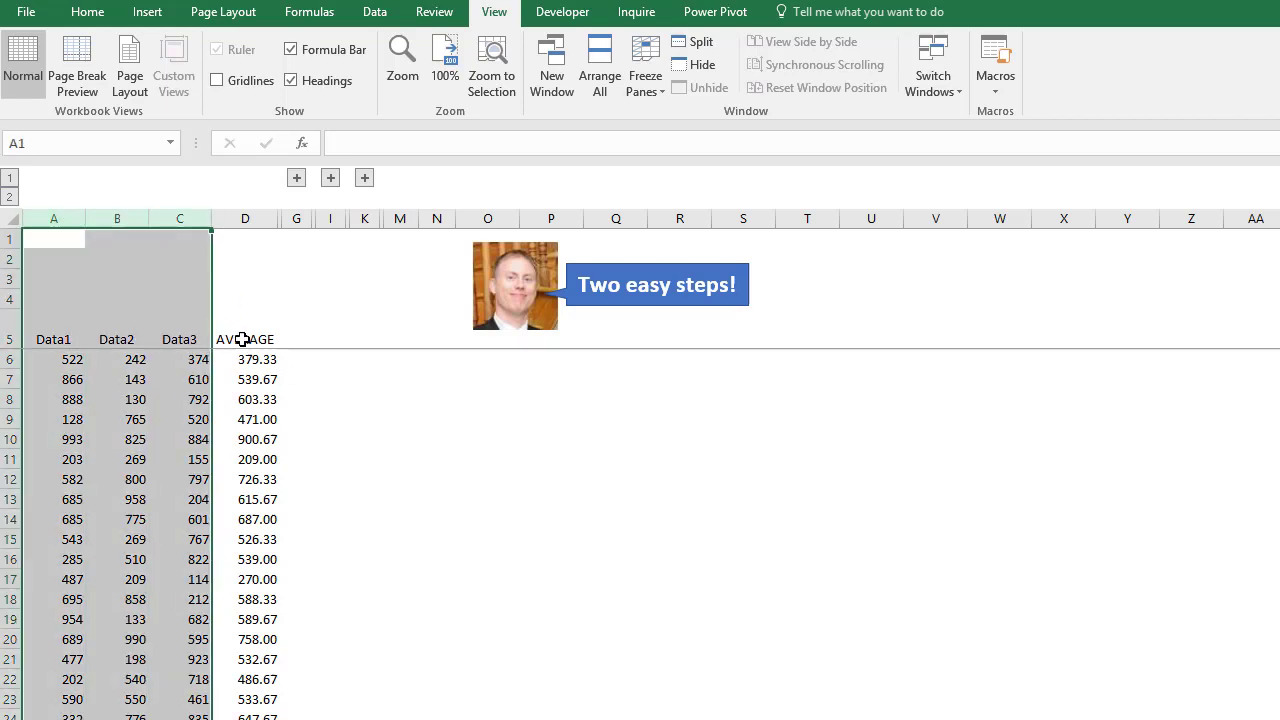
left_click(255, 215)
left_click(250, 399)
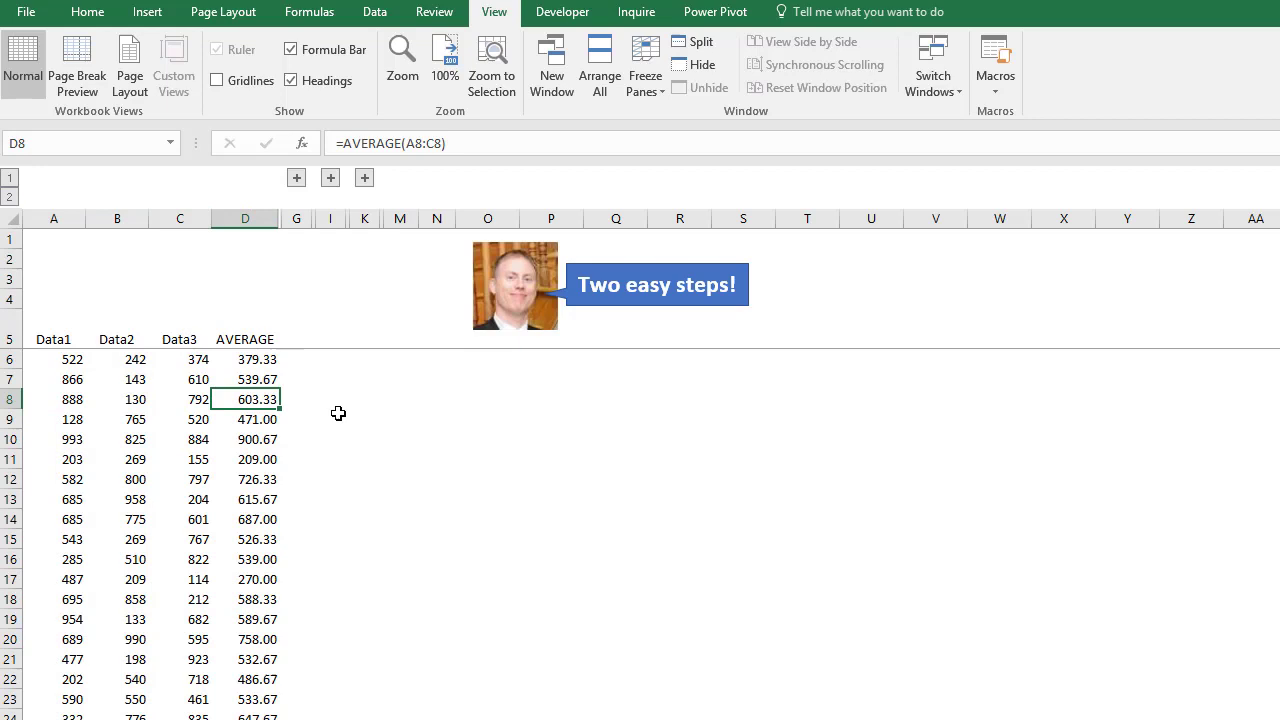
key("F2")
key("Escape")
key("Down")
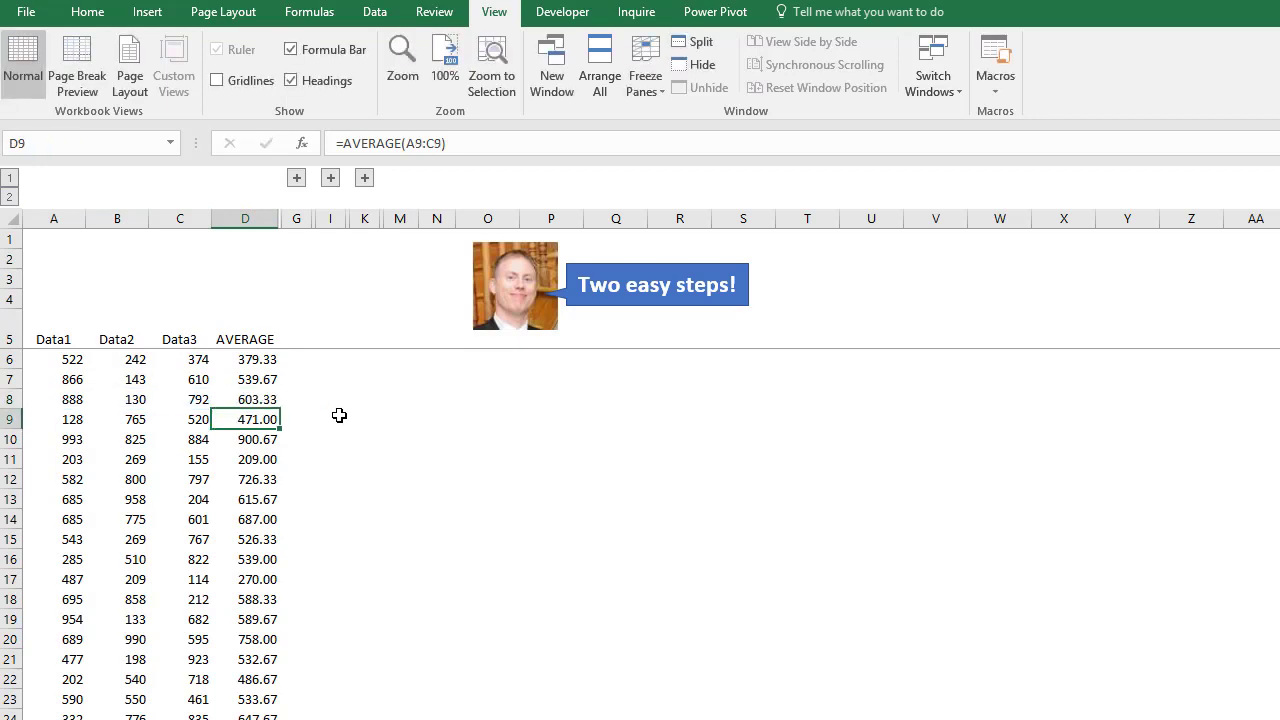
key("Down")
key("Down")
key("F2")
key("Escape")
key("Down")
key("Down")
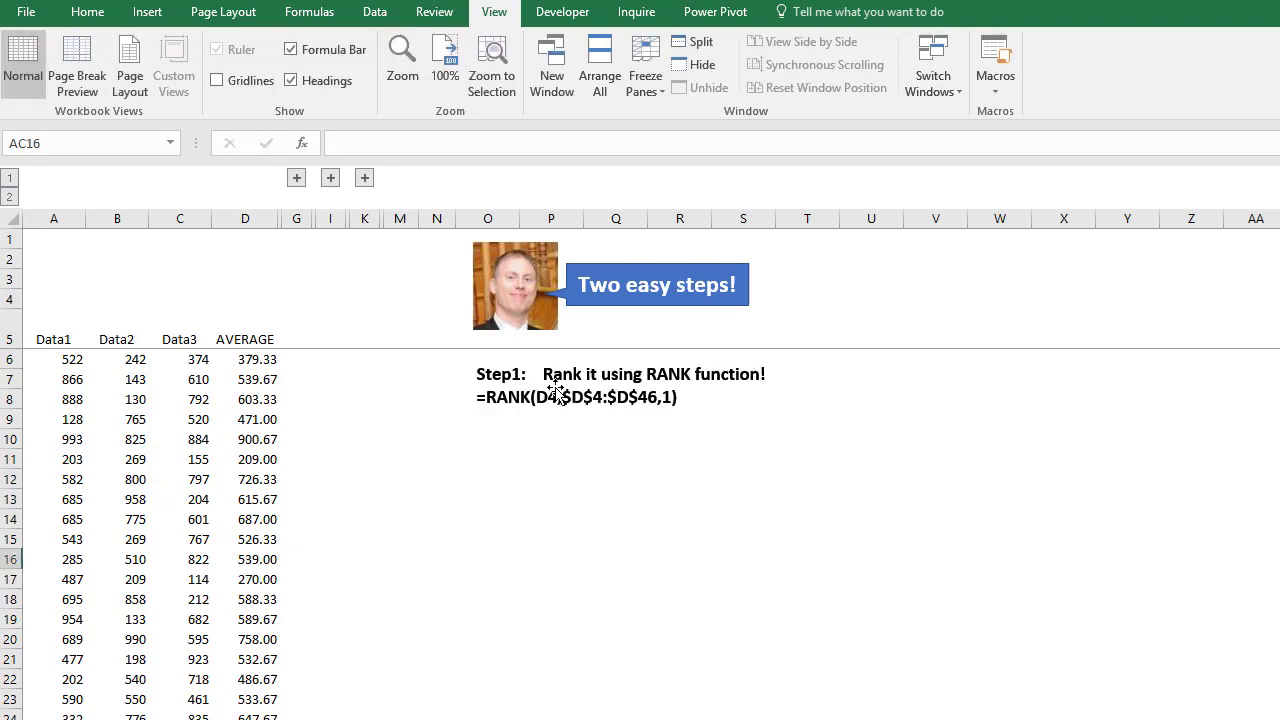
left_click(252, 418)
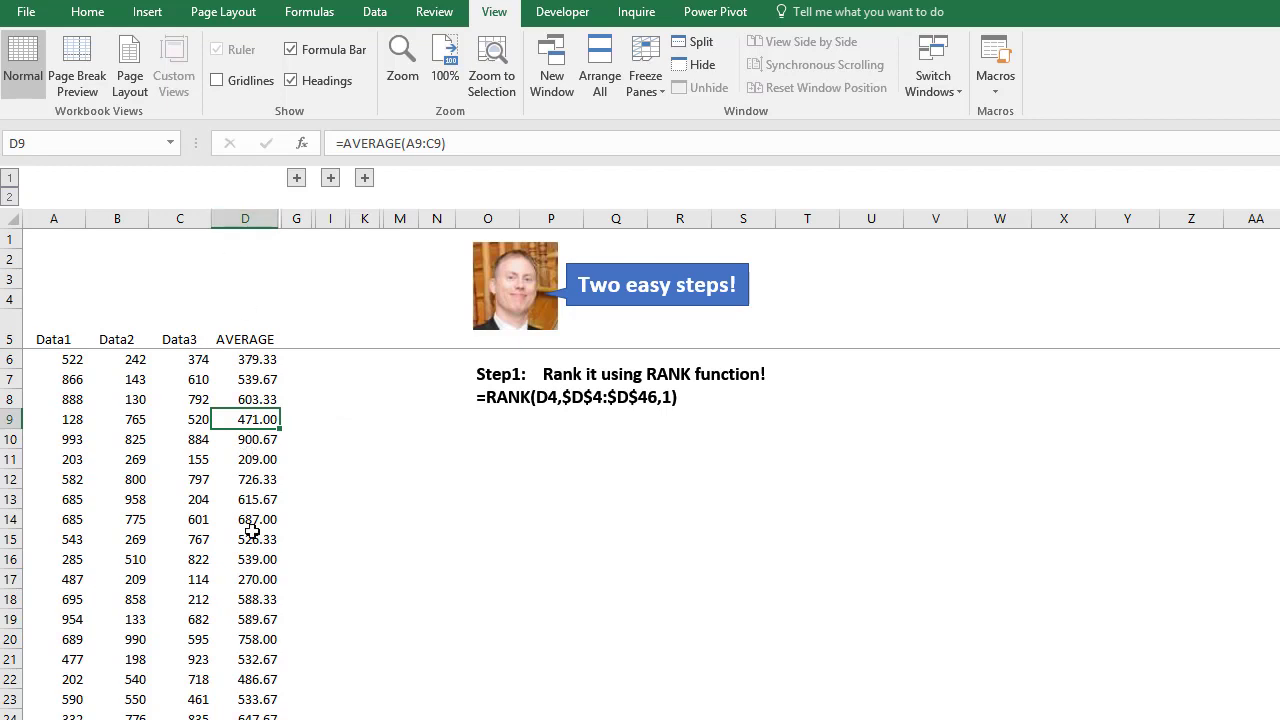
- Expand columns E:F and review E6's =RANK(D6,$D$6:$D$48,1) arguments, which return 5
left_click(296, 178)
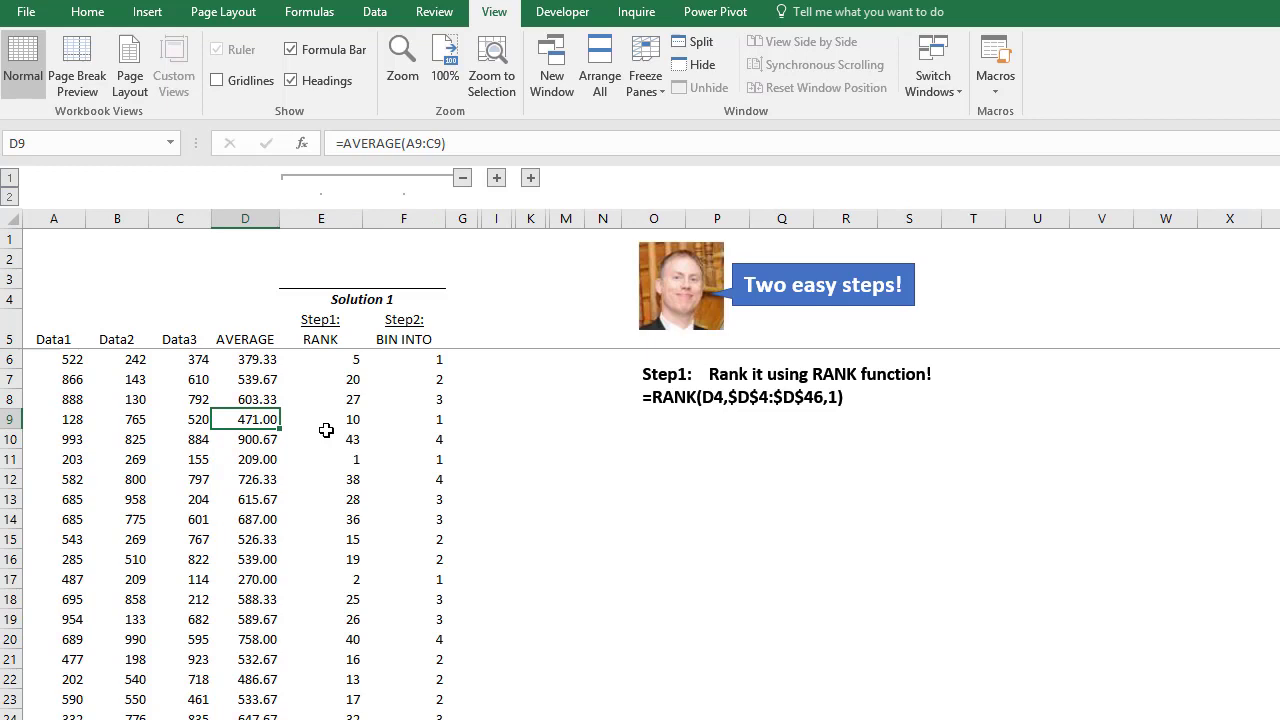
left_click(334, 361)
left_click(399, 143)
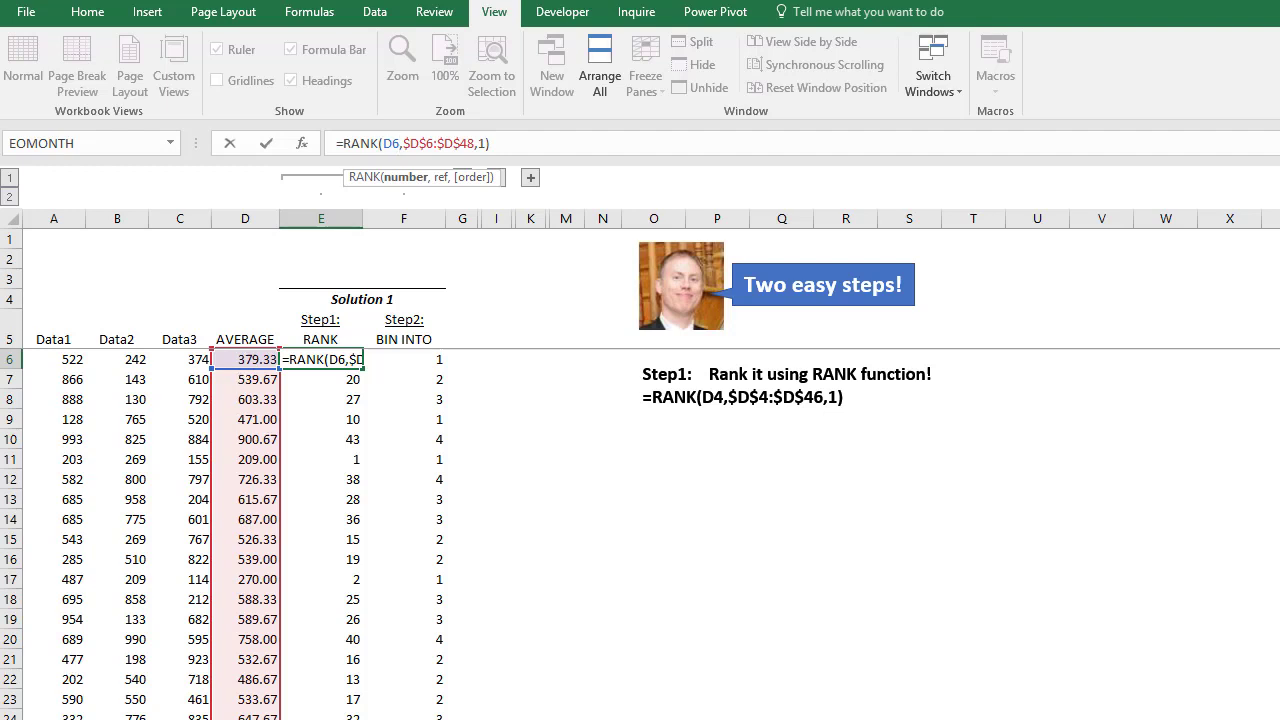
left_click(408, 177)
left_click(441, 178)
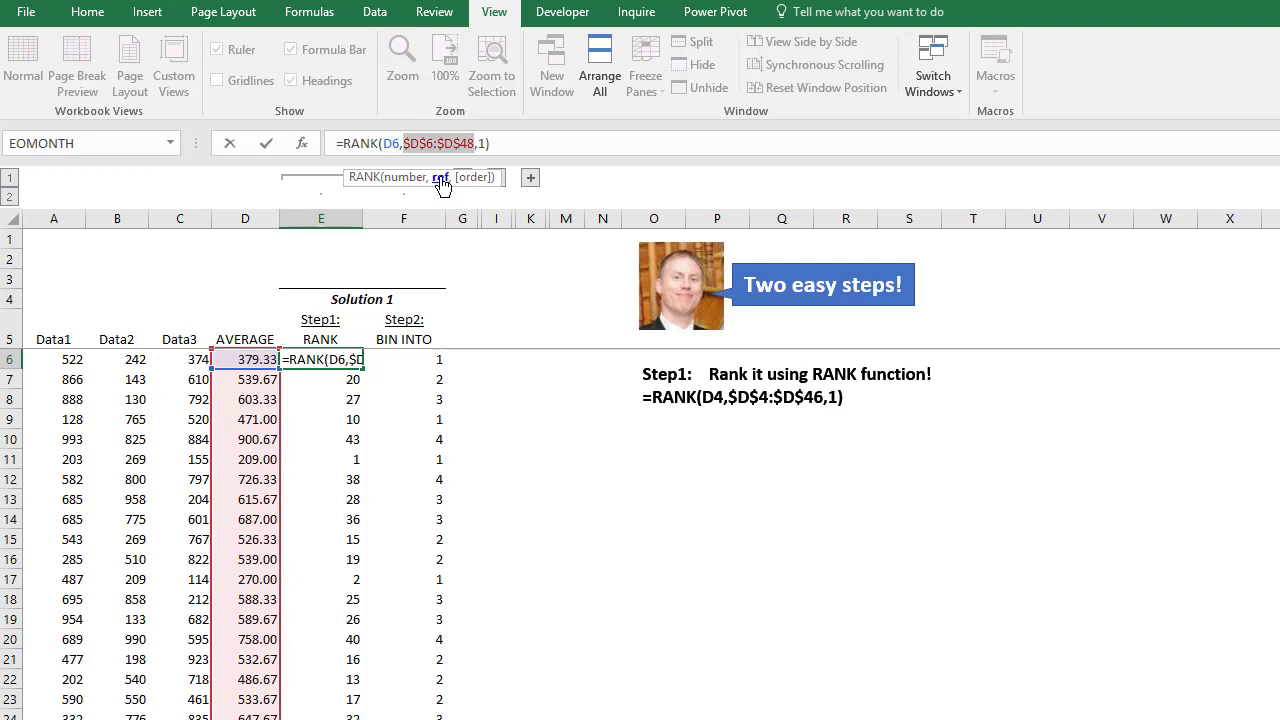
left_click(471, 178)
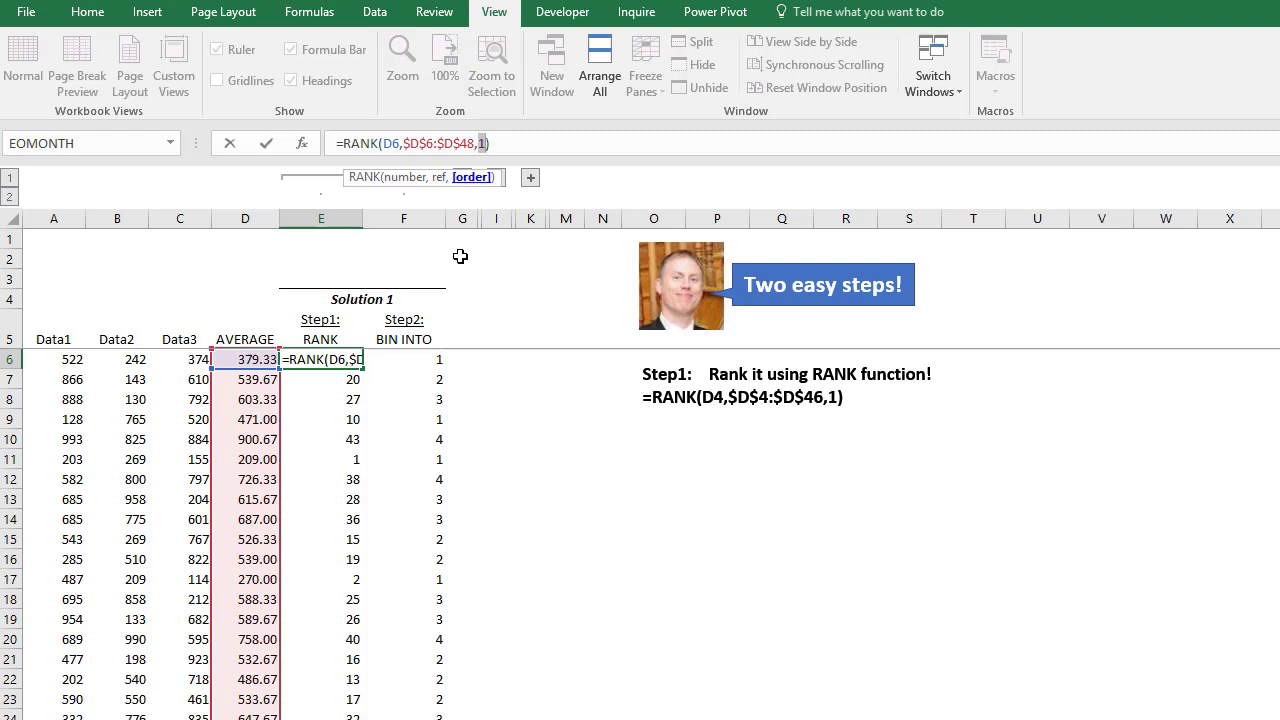
key("ctrl+Return")
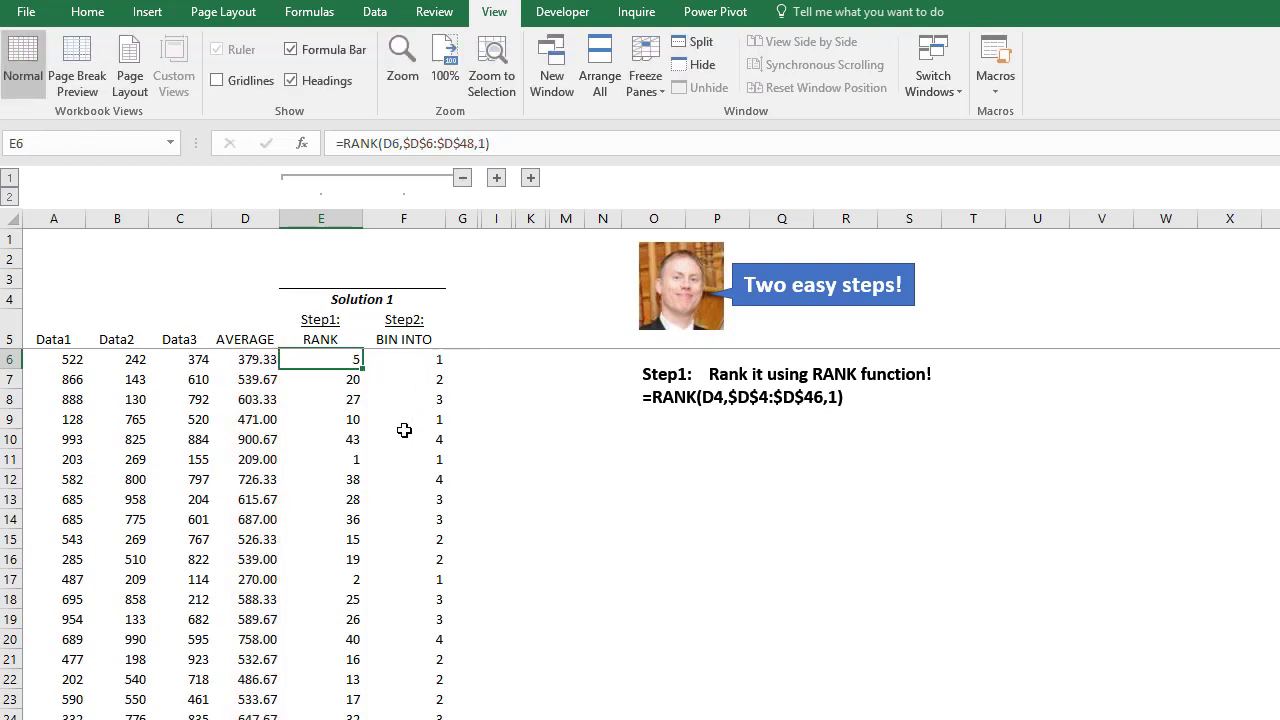
left_click(347, 459)
left_click(256, 460)
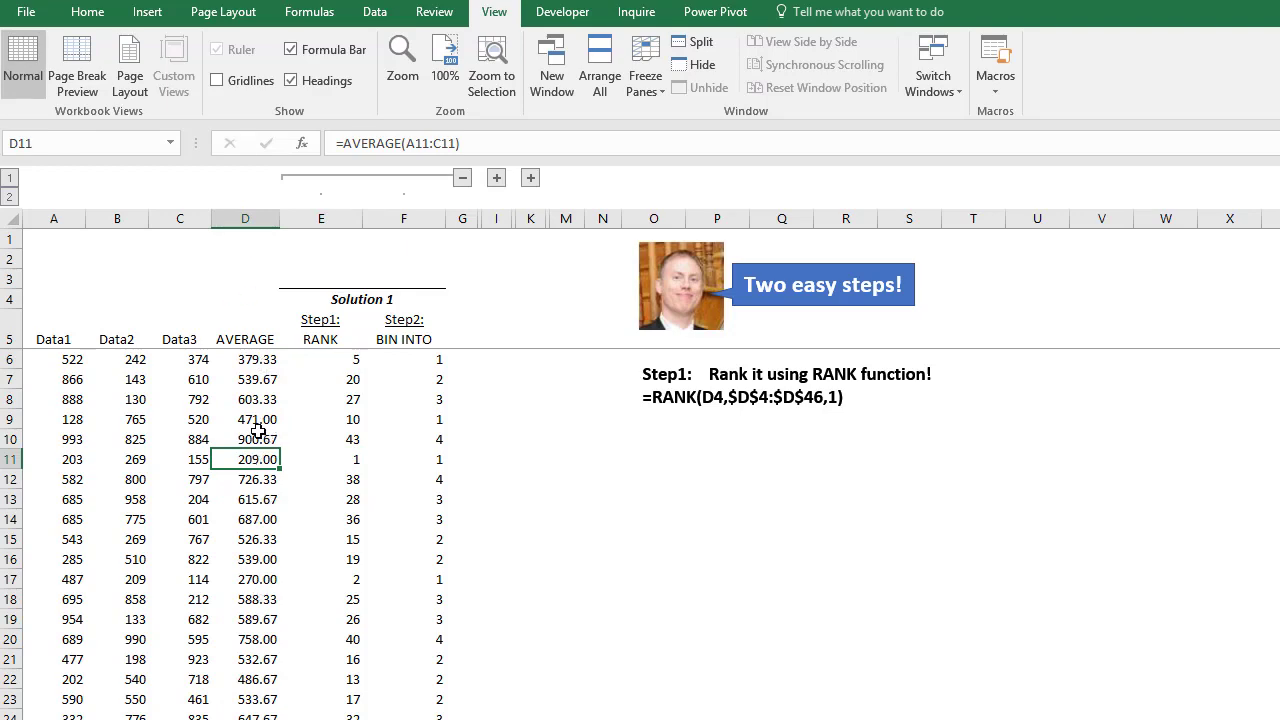
scroll(258, 430, "down", 6)
scroll(258, 430, "up", 6)
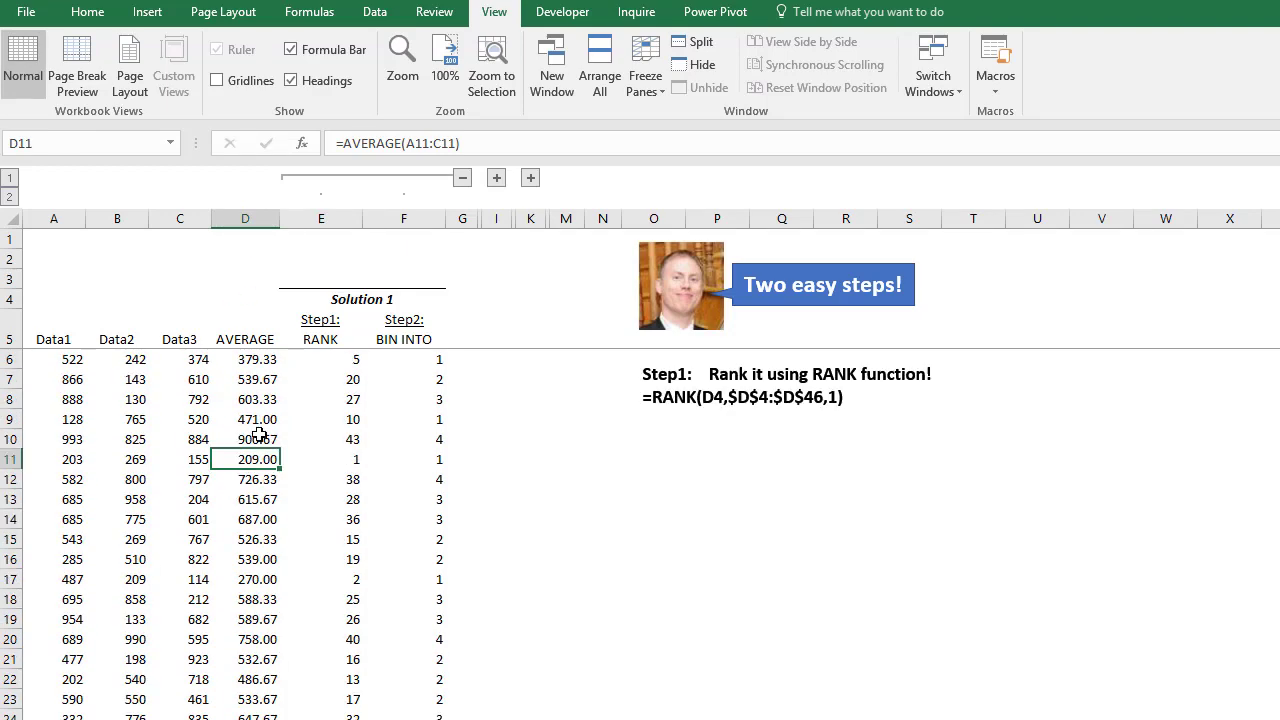
left_click(327, 455)
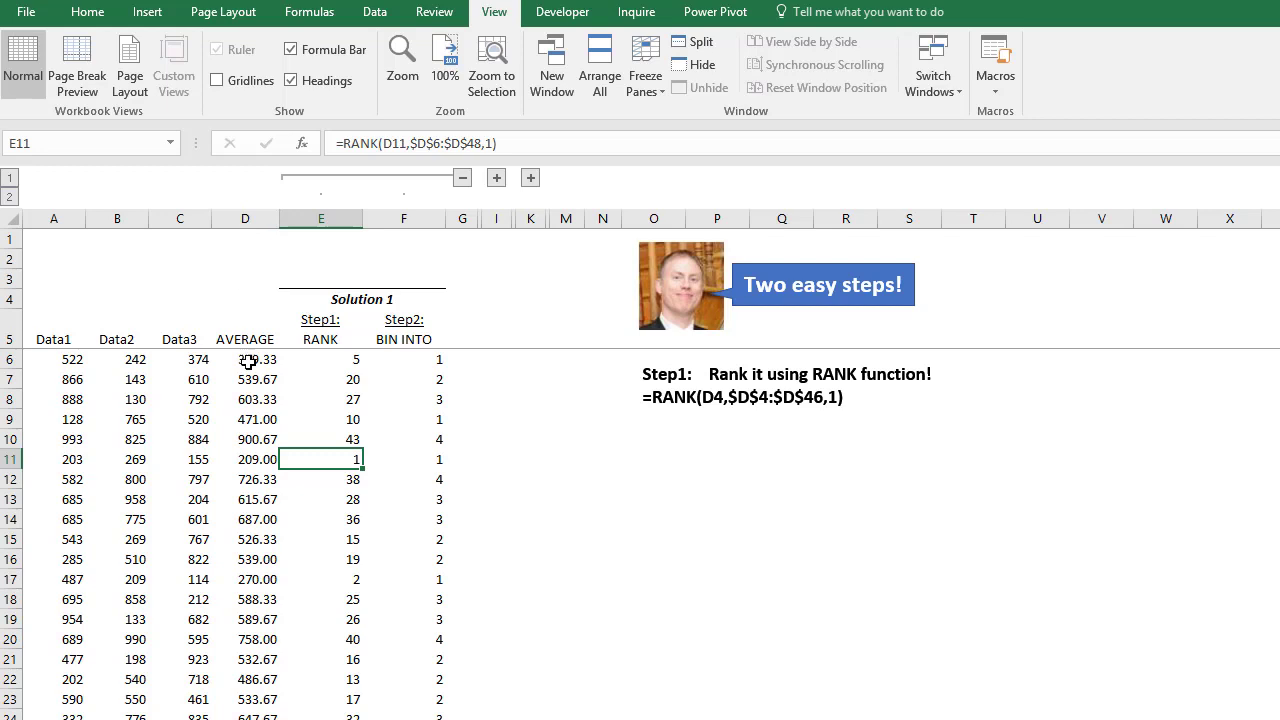
left_click(255, 460)
left_click(349, 456)
left_click(338, 583)
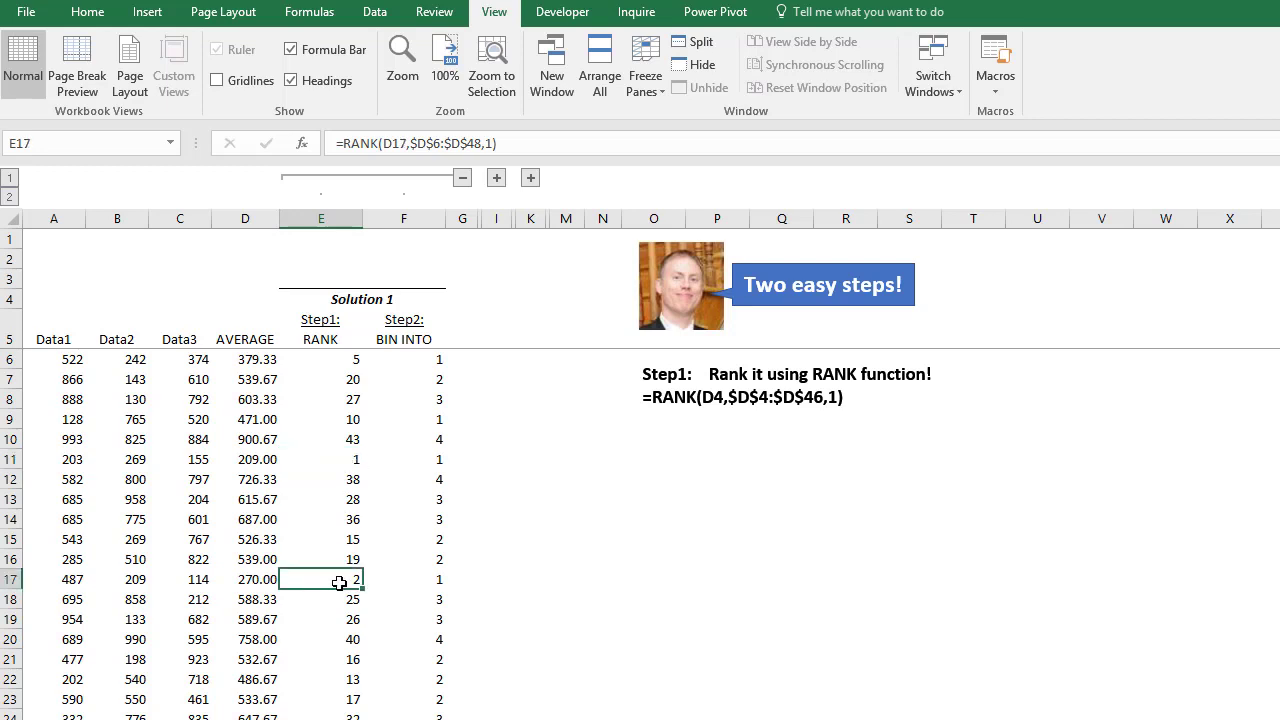
left_click(256, 580)
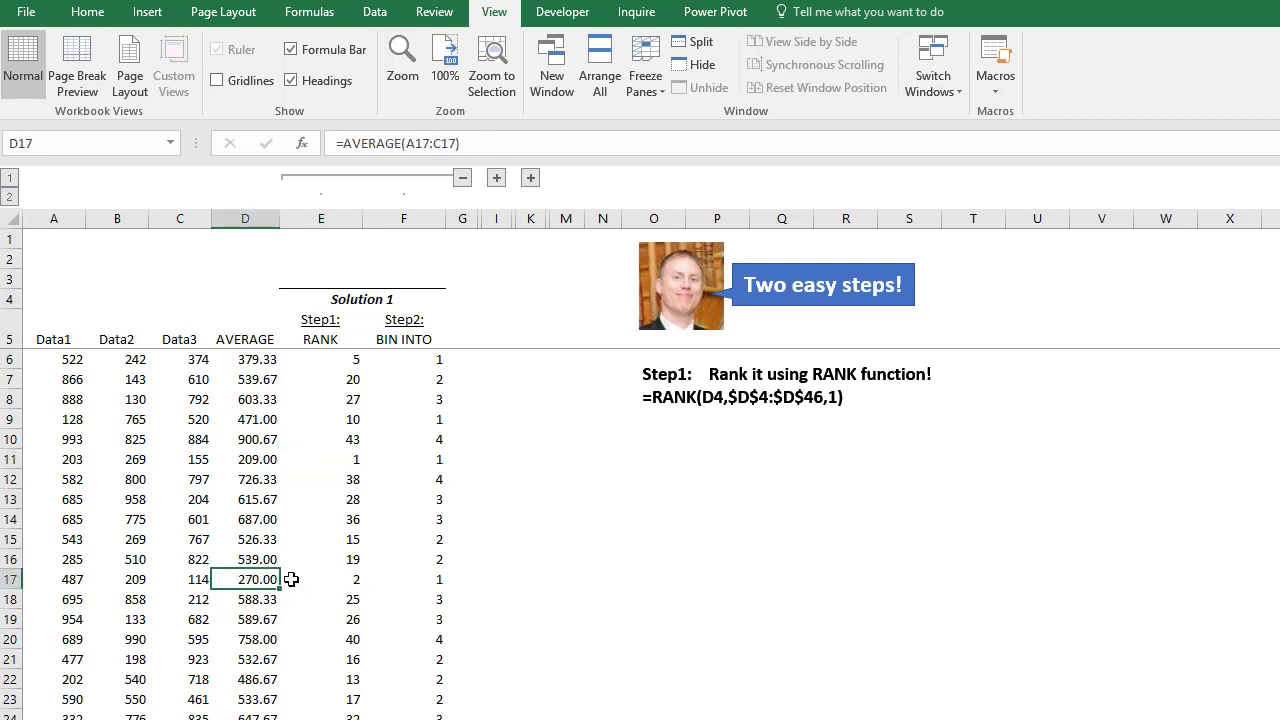
left_click(329, 578)
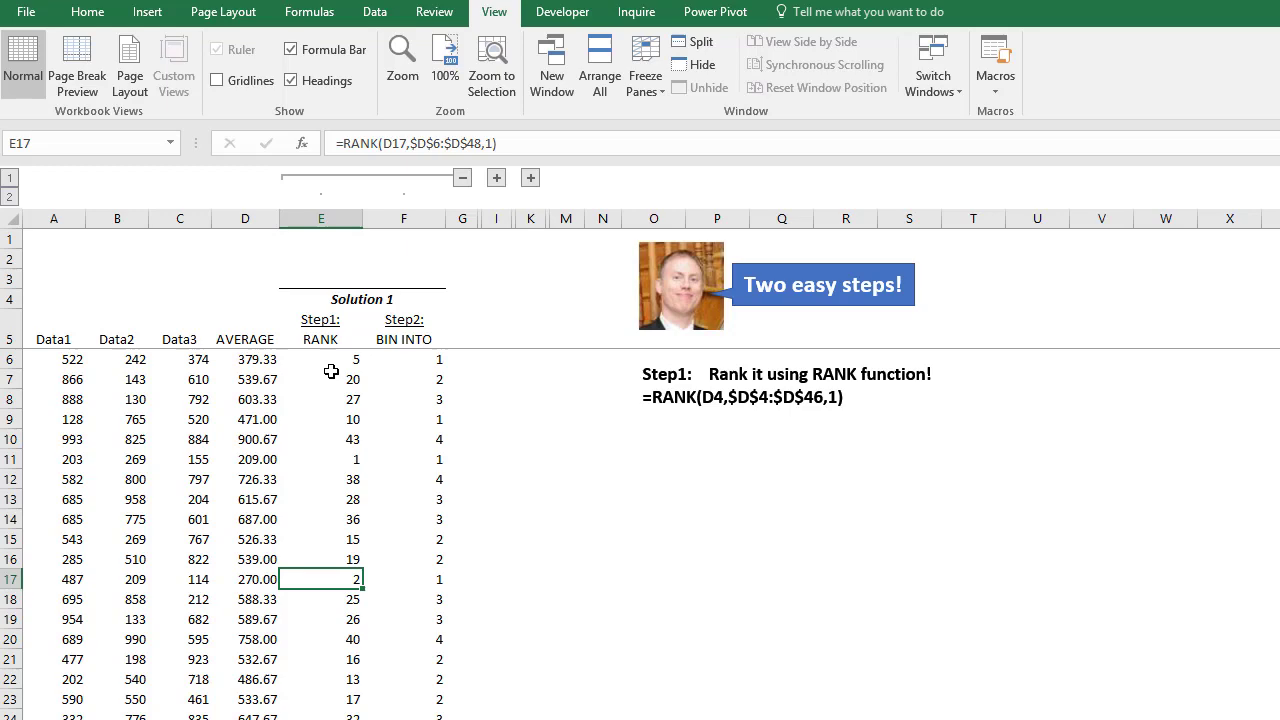
scroll(328, 406, "down", 3)
scroll(328, 406, "down", 9)
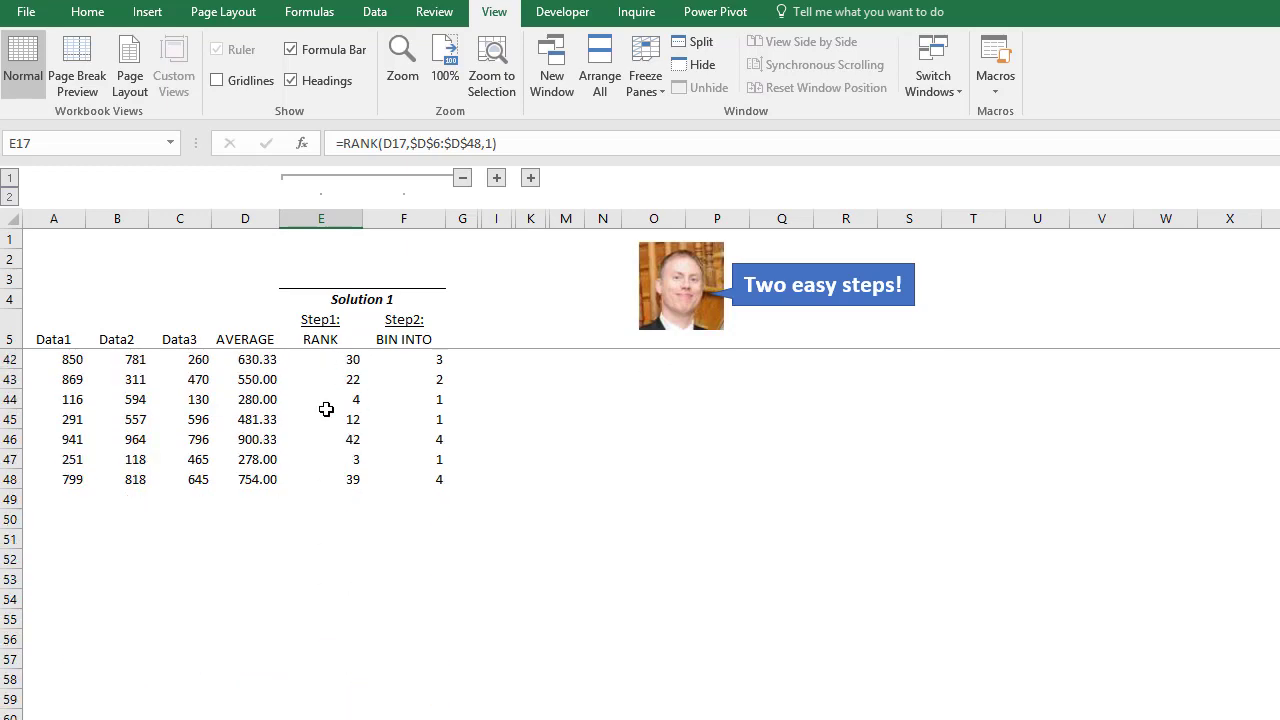
scroll(326, 409, "up", 12)
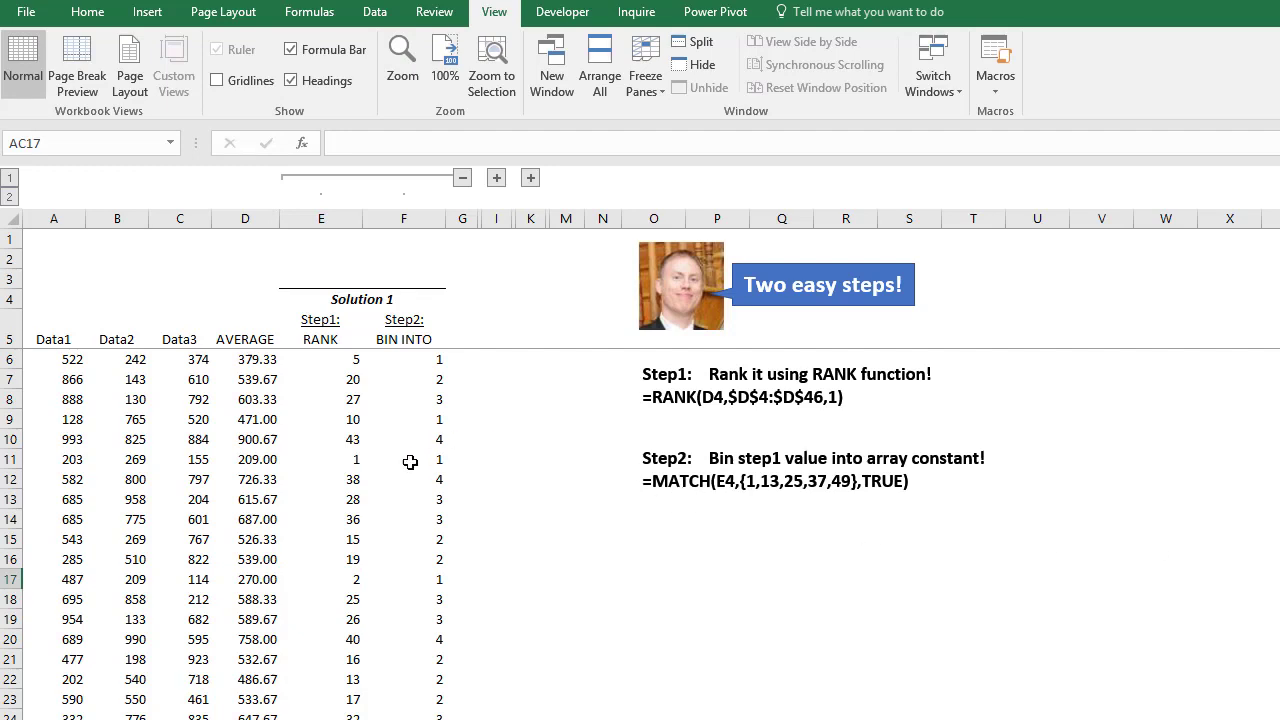
- Inspect F8's =MATCH(E8,{1,13,25,37,49},TRUE): lookup value E8, threshold array and TRUE match type
left_click(421, 400)
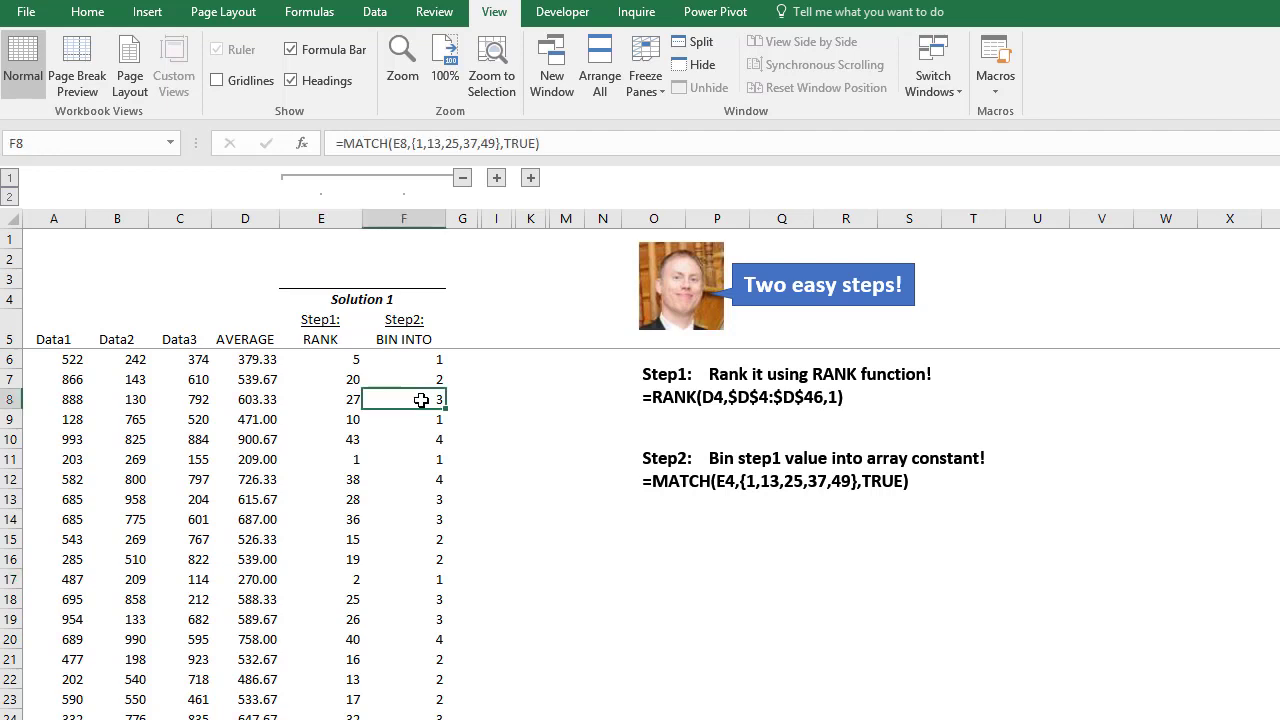
left_click(397, 143)
key("Escape")
key("F2")
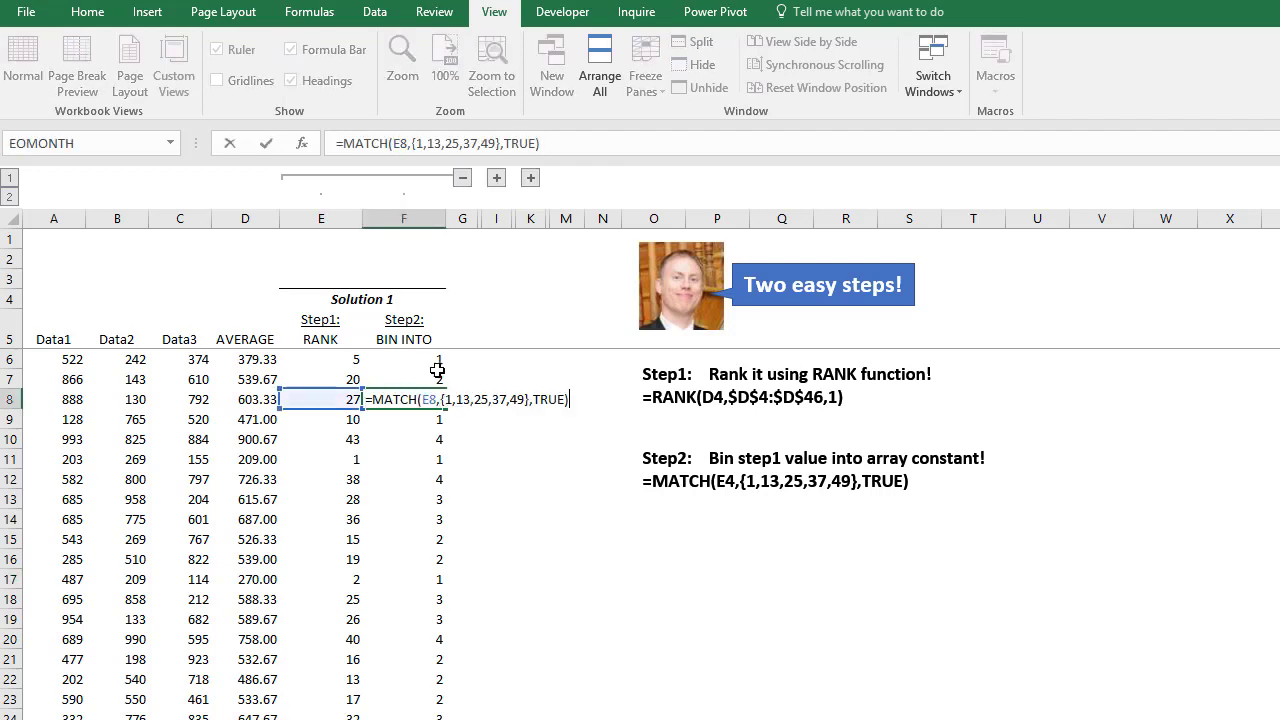
key("Escape")
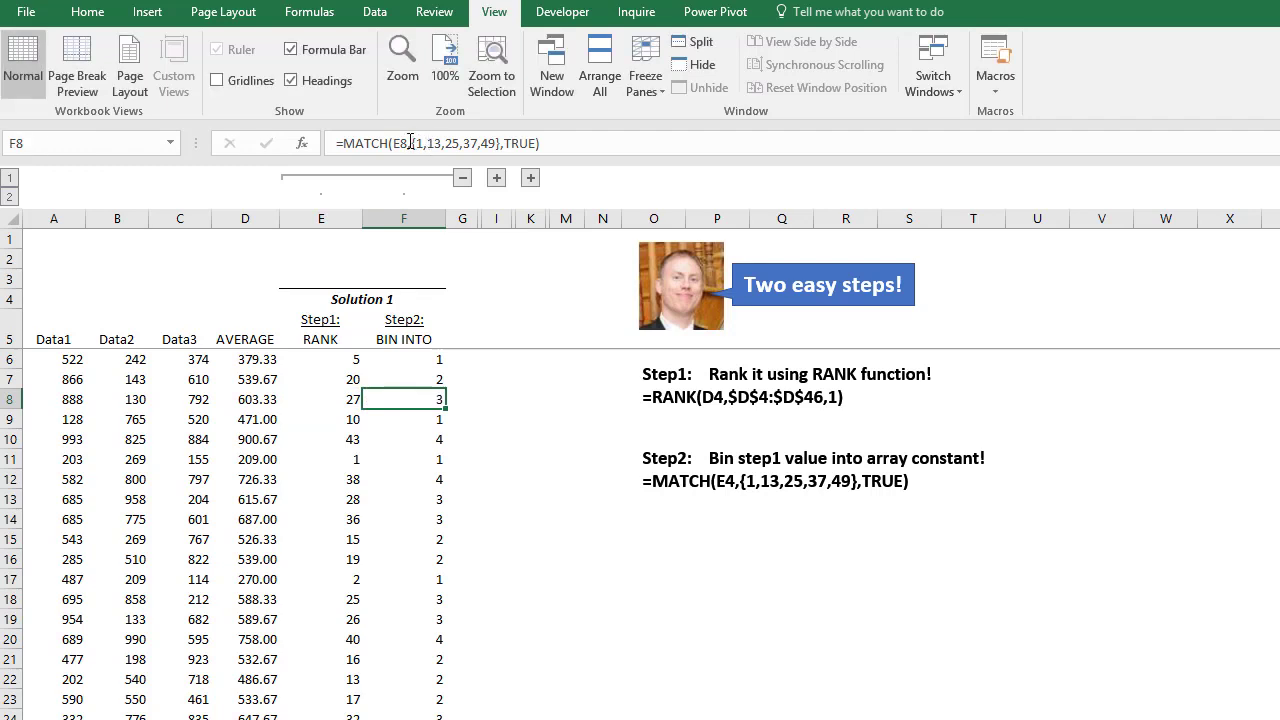
left_click(409, 143)
left_click(420, 178)
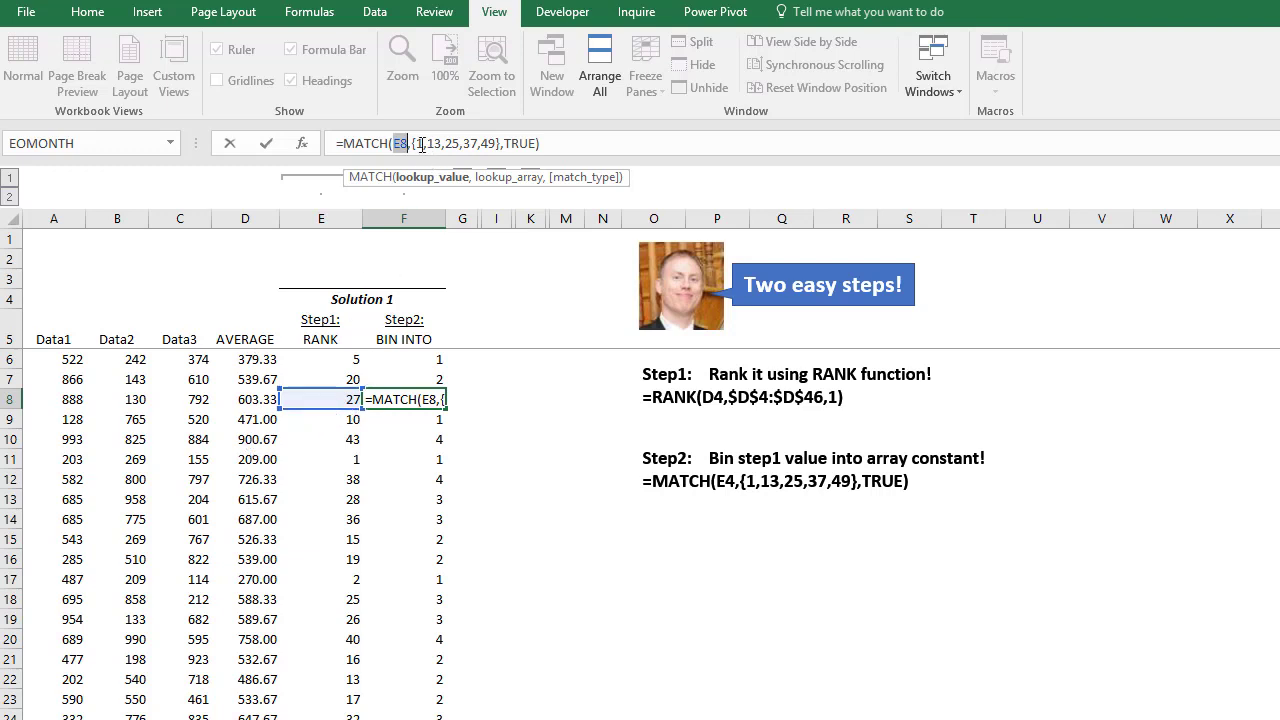
left_click(492, 178)
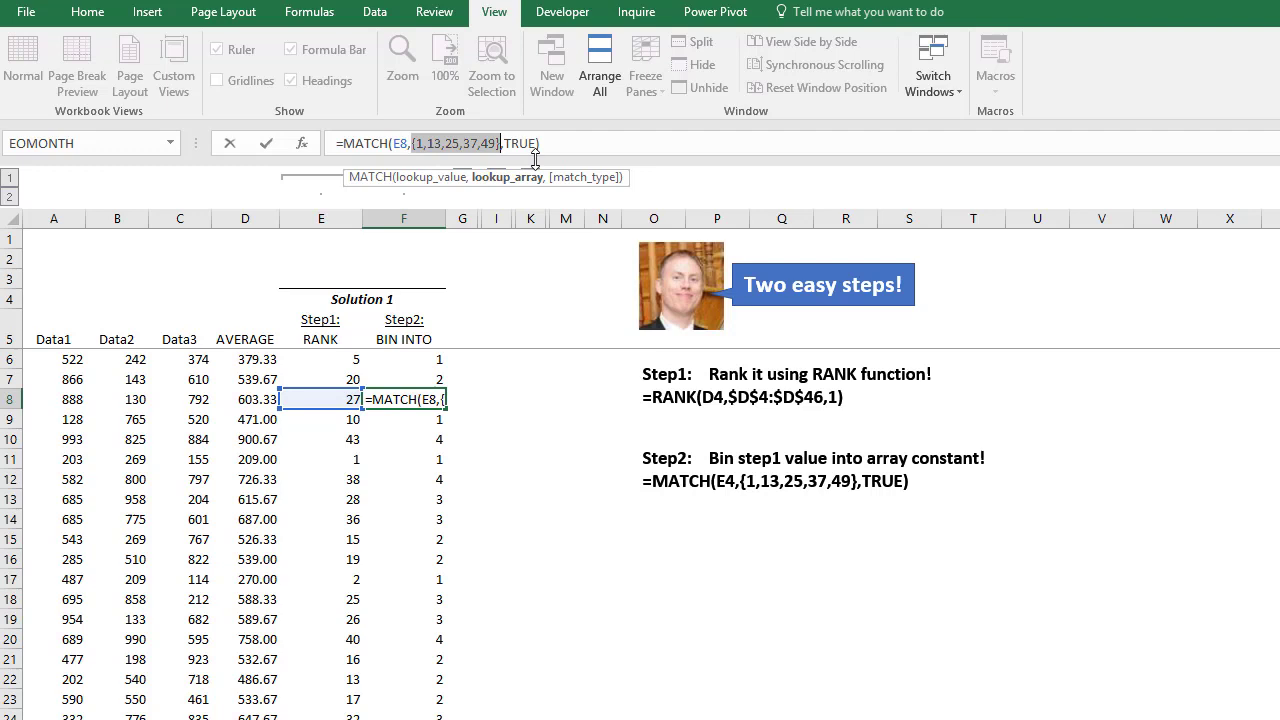
left_click(566, 178)
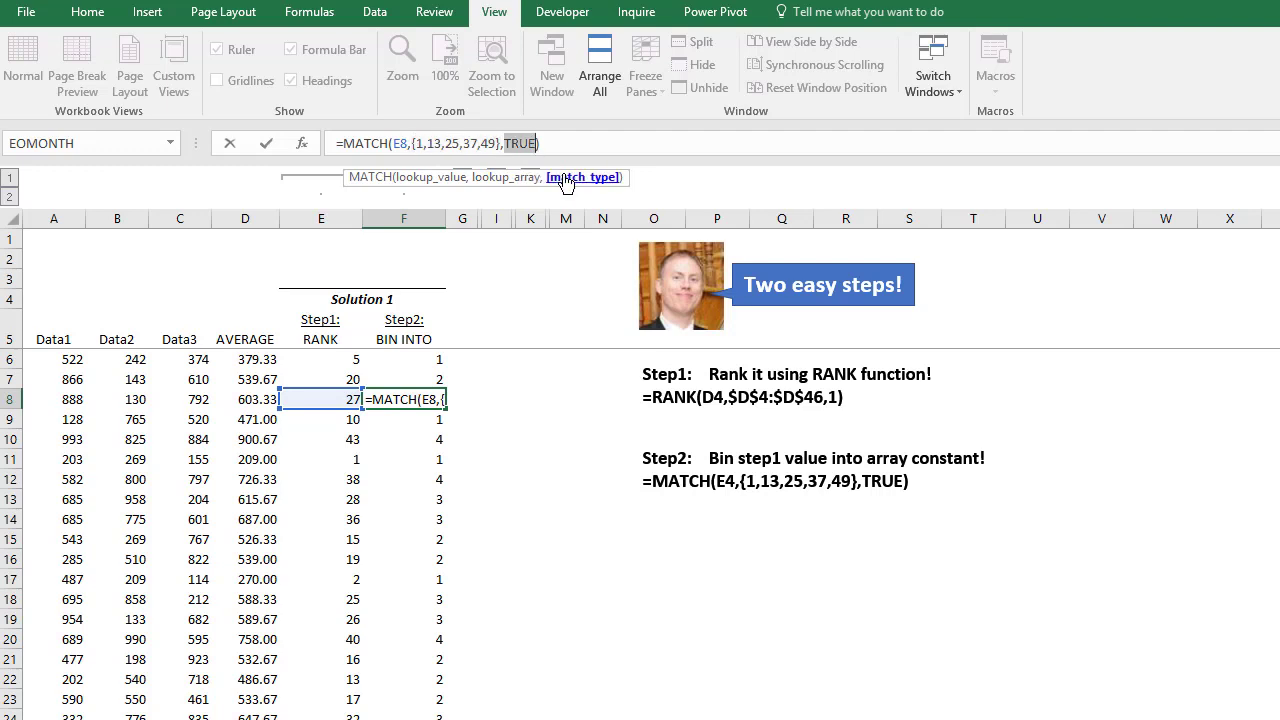
- Walk through the 1, 13 and 25 boundaries in the array, leaving F8 unchanged
left_click(419, 144)
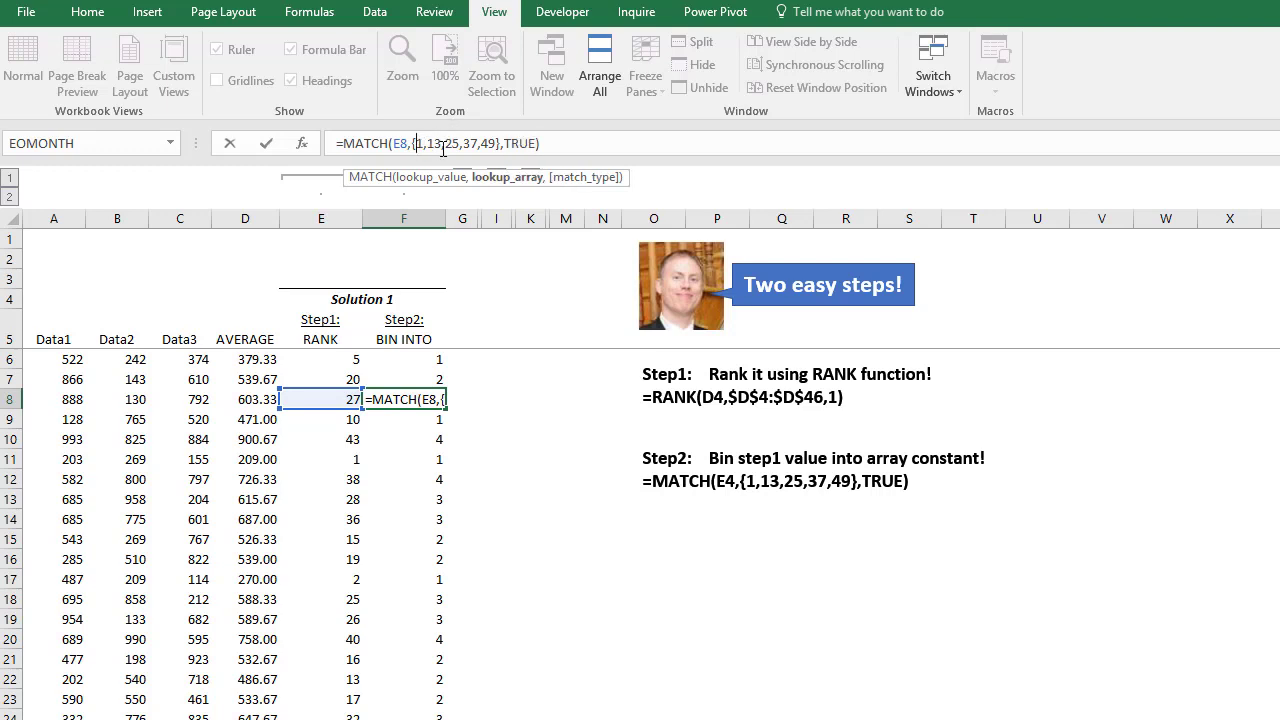
left_click(443, 145, "shift")
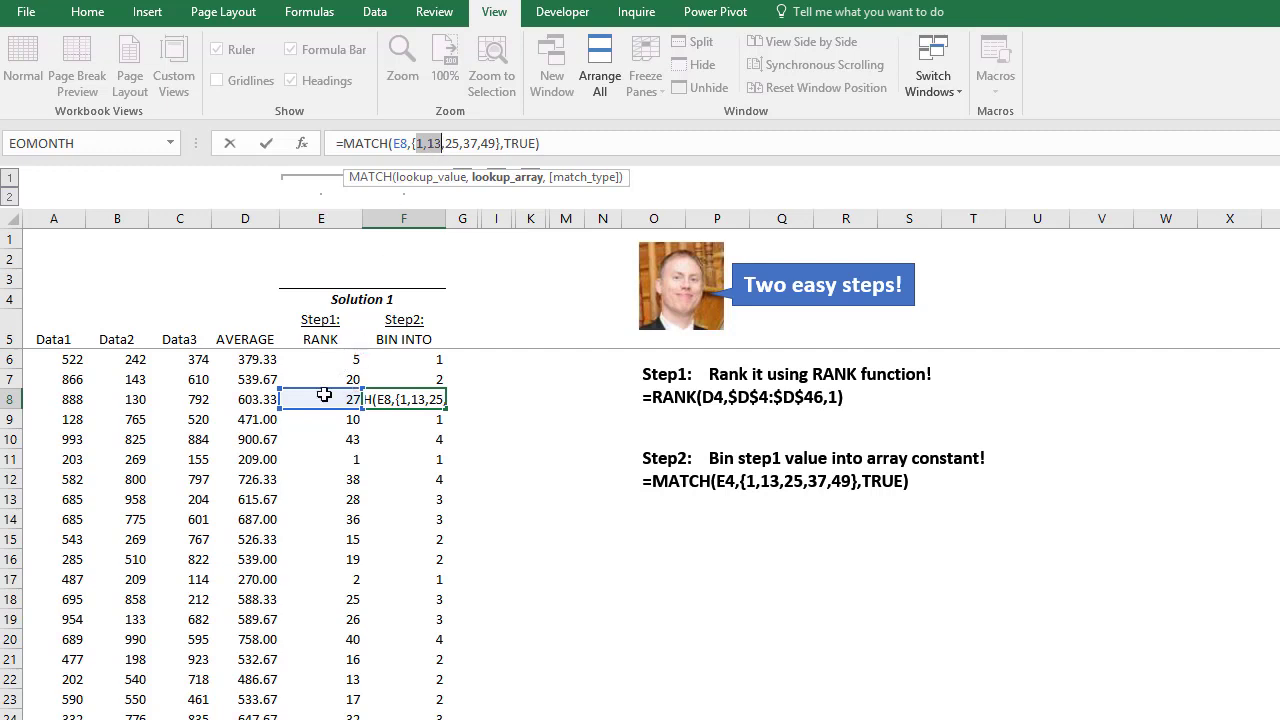
left_click(428, 144)
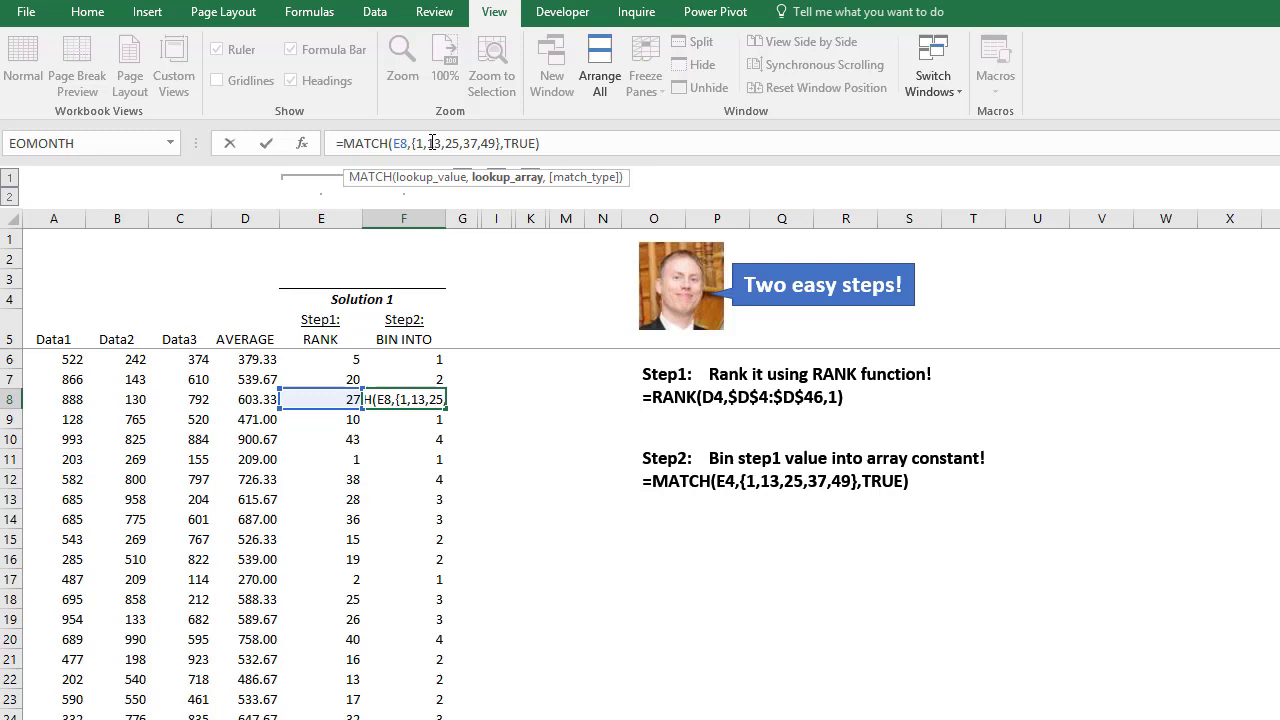
left_click(460, 145, "shift")
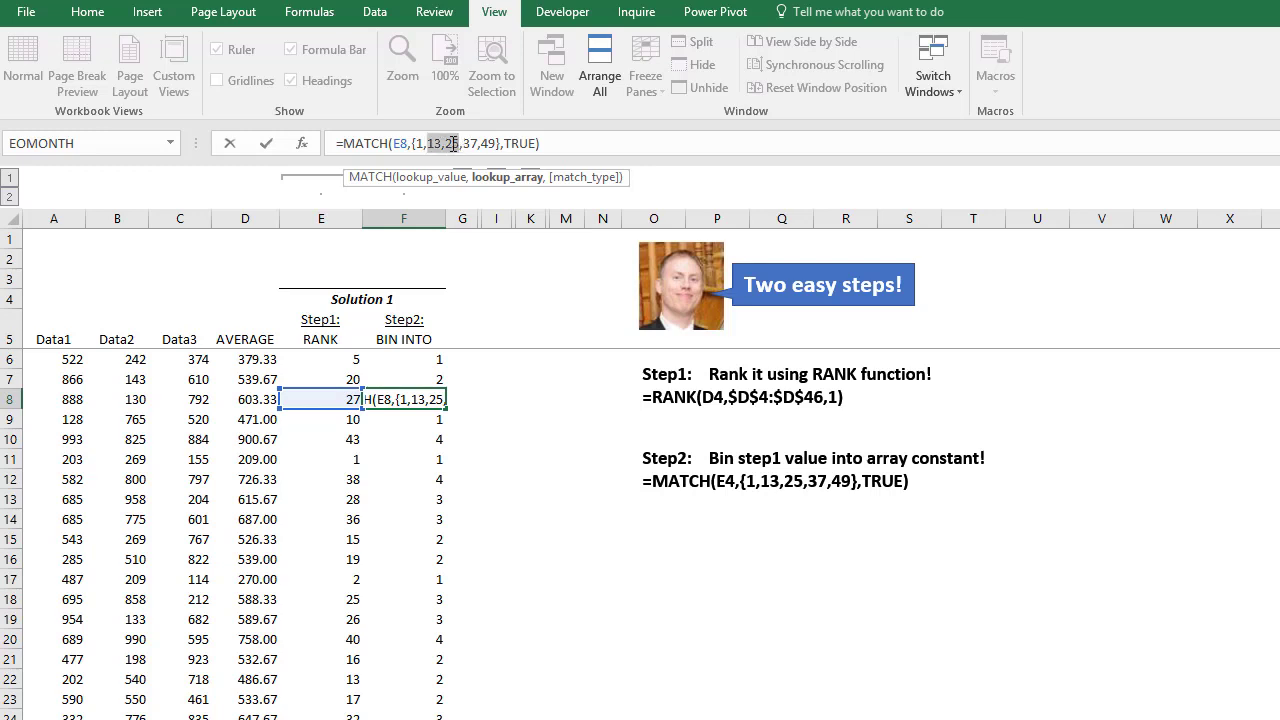
left_click(446, 144)
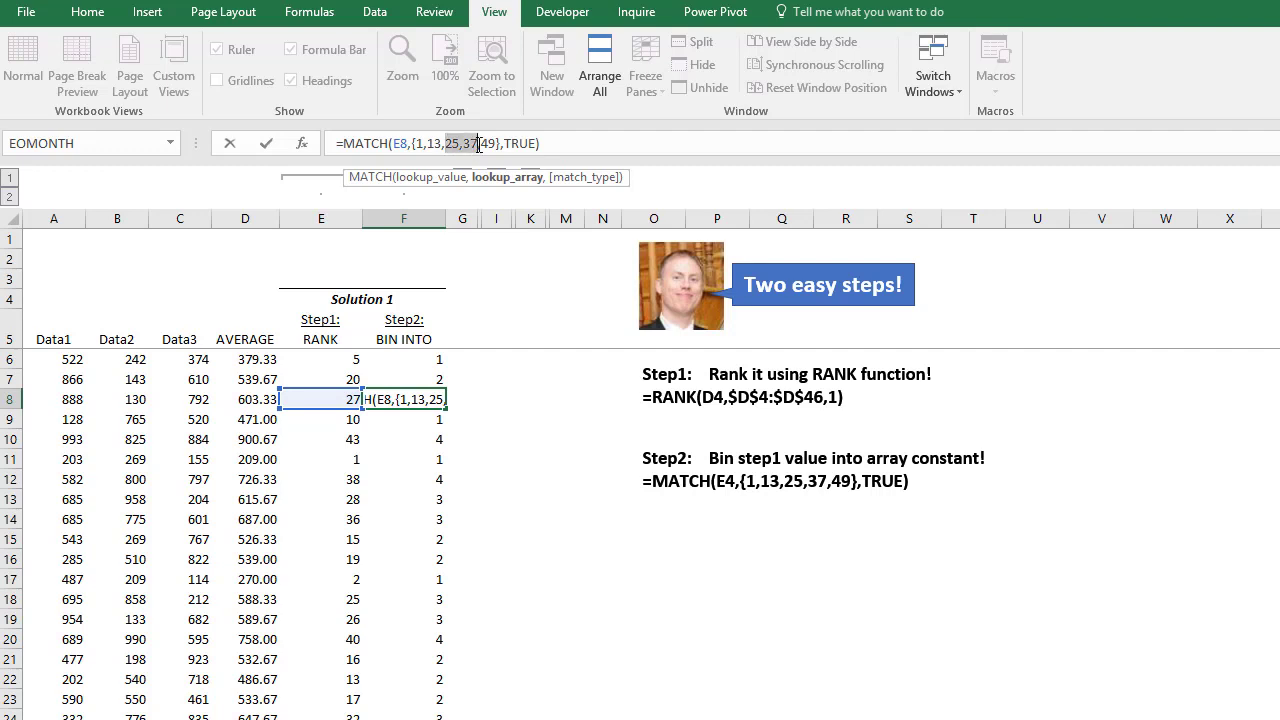
key("ctrl+Return")
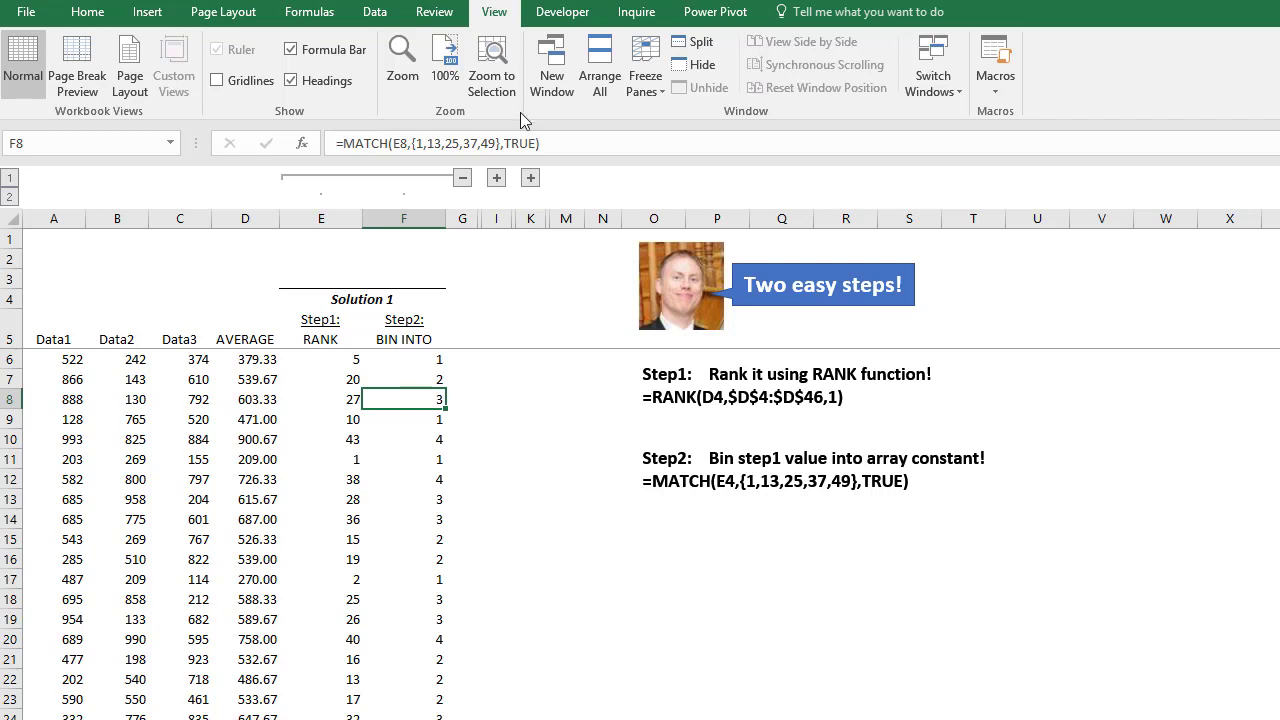
- Recheck F8's MATCH formula, then move over to the Step 3 check table (12, 12, 12, 7)
left_click(512, 145)
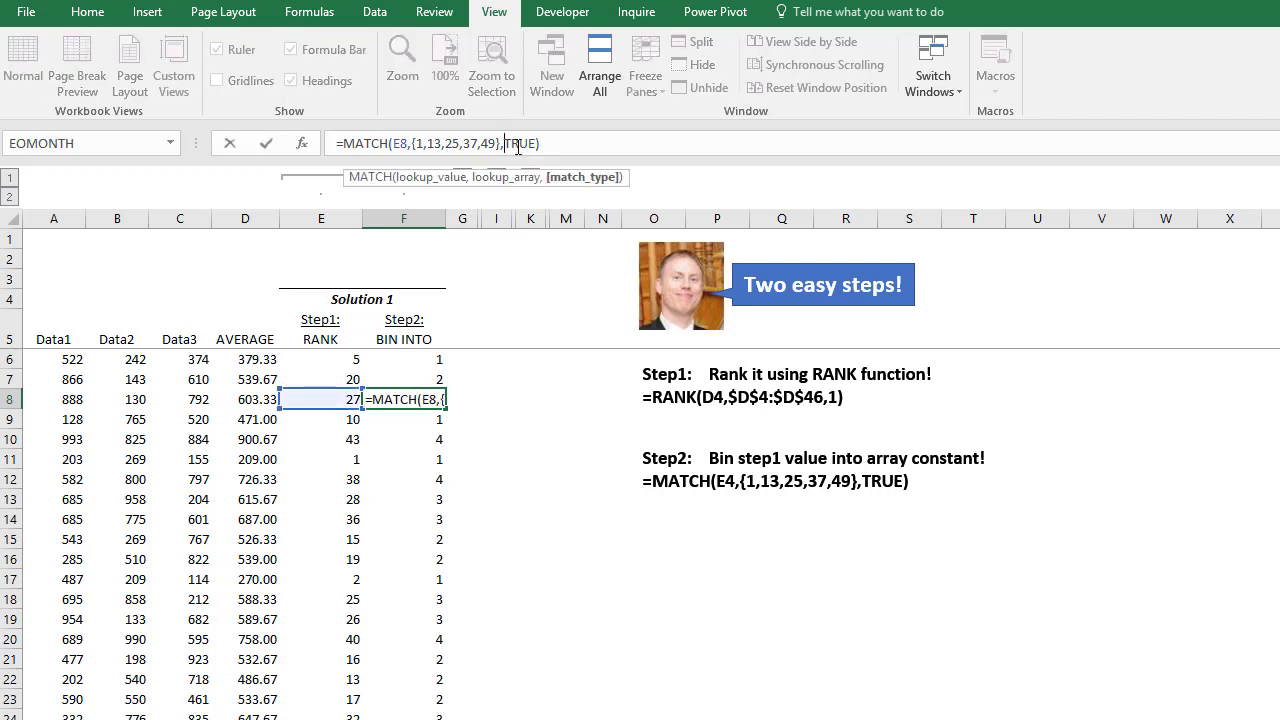
left_click(567, 178)
left_click(405, 142)
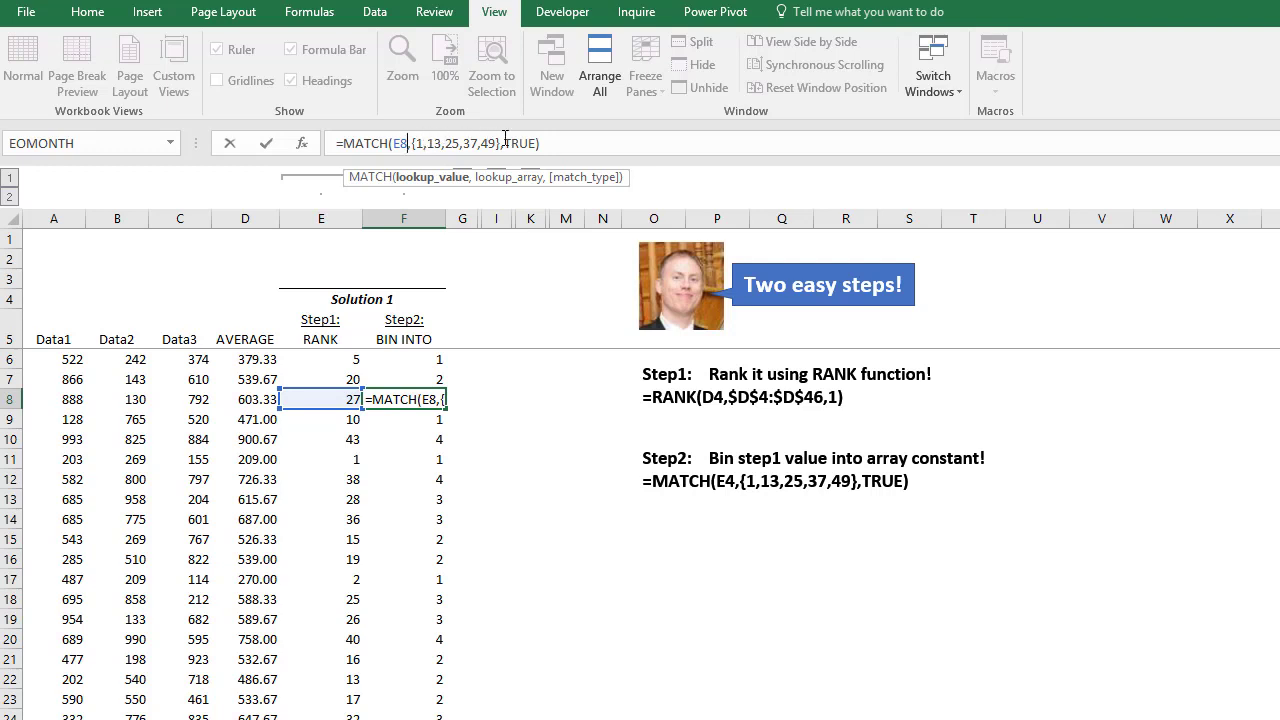
key("ctrl+Return")
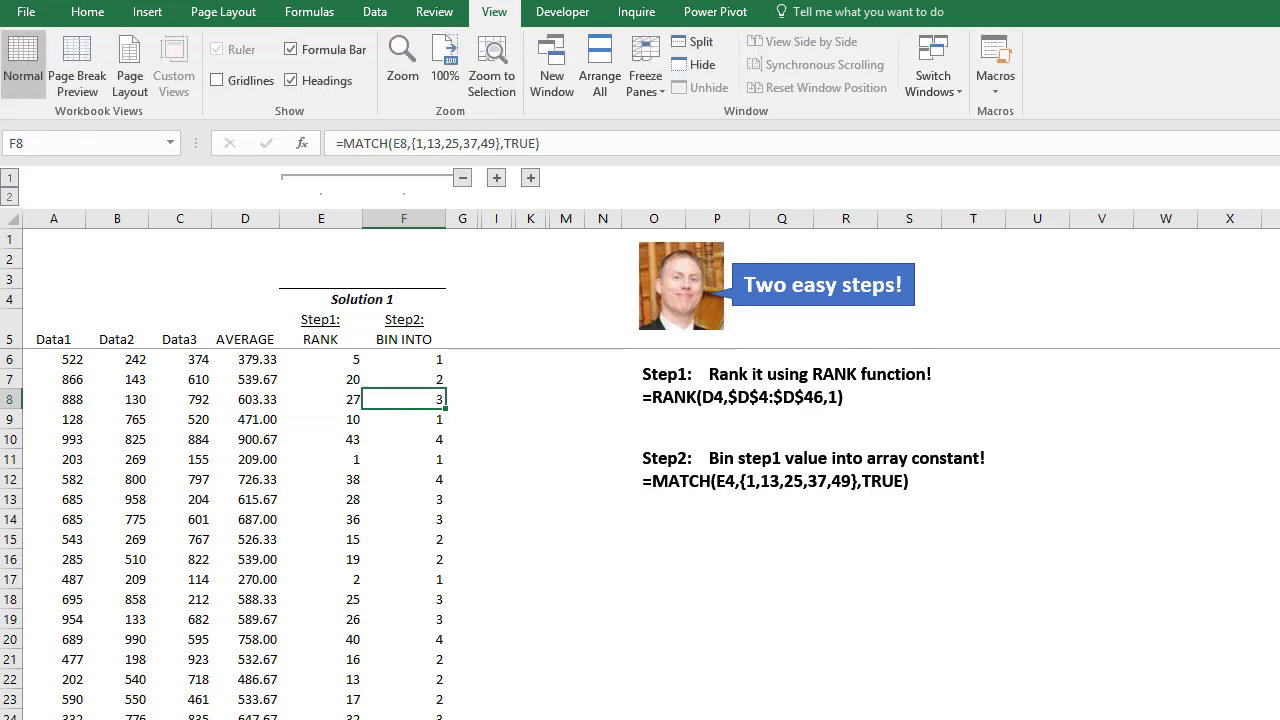
key("ctrl+Right")
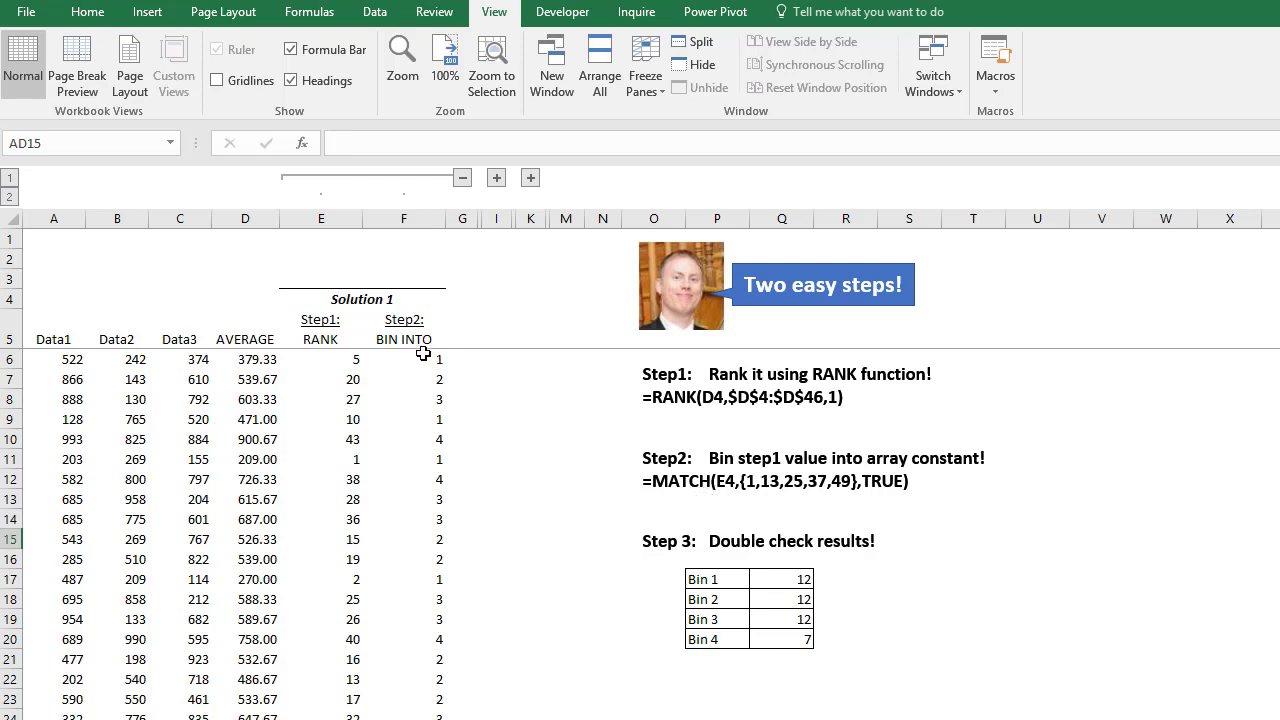
left_click(432, 359)
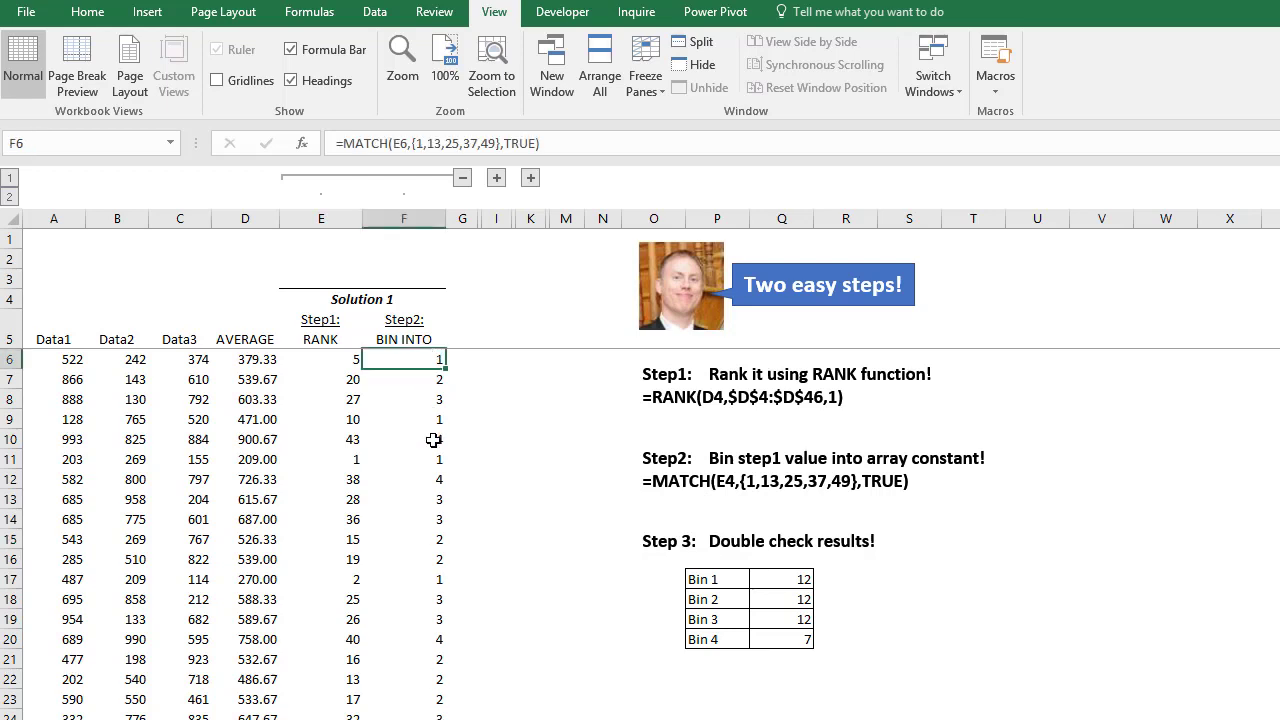
left_click(430, 459)
left_click(259, 459)
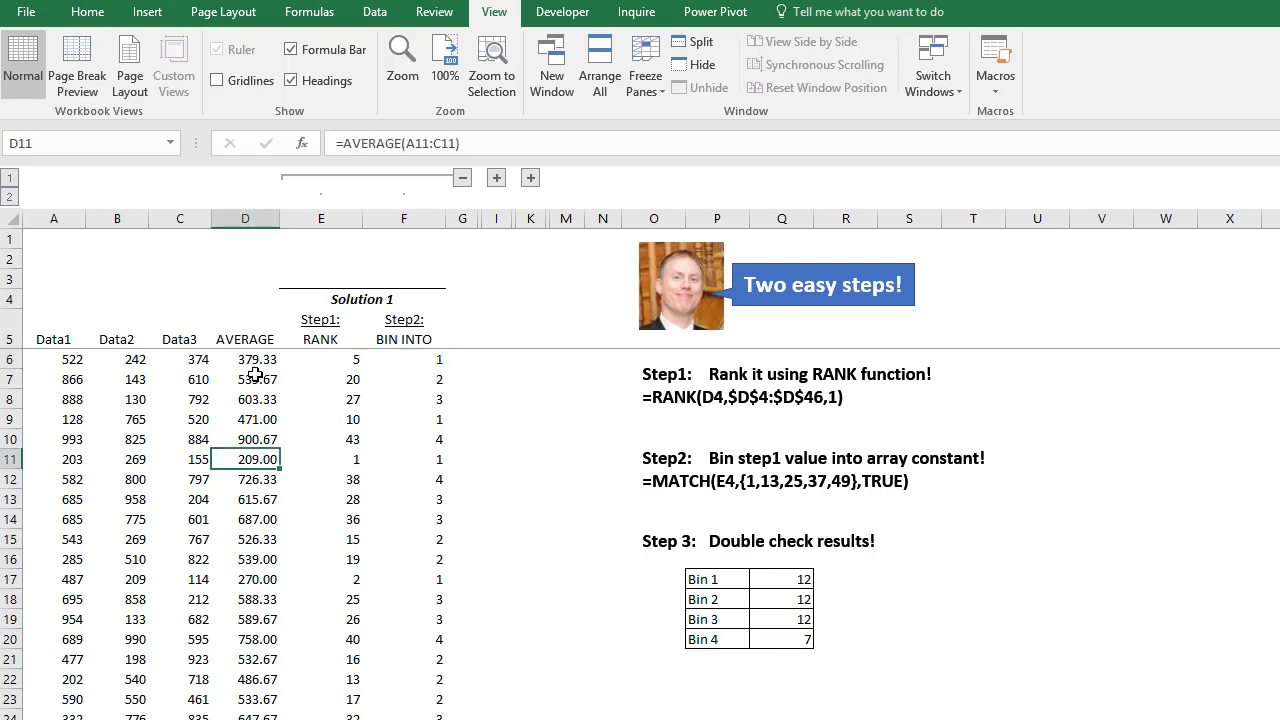
left_click(254, 362)
left_click(769, 579)
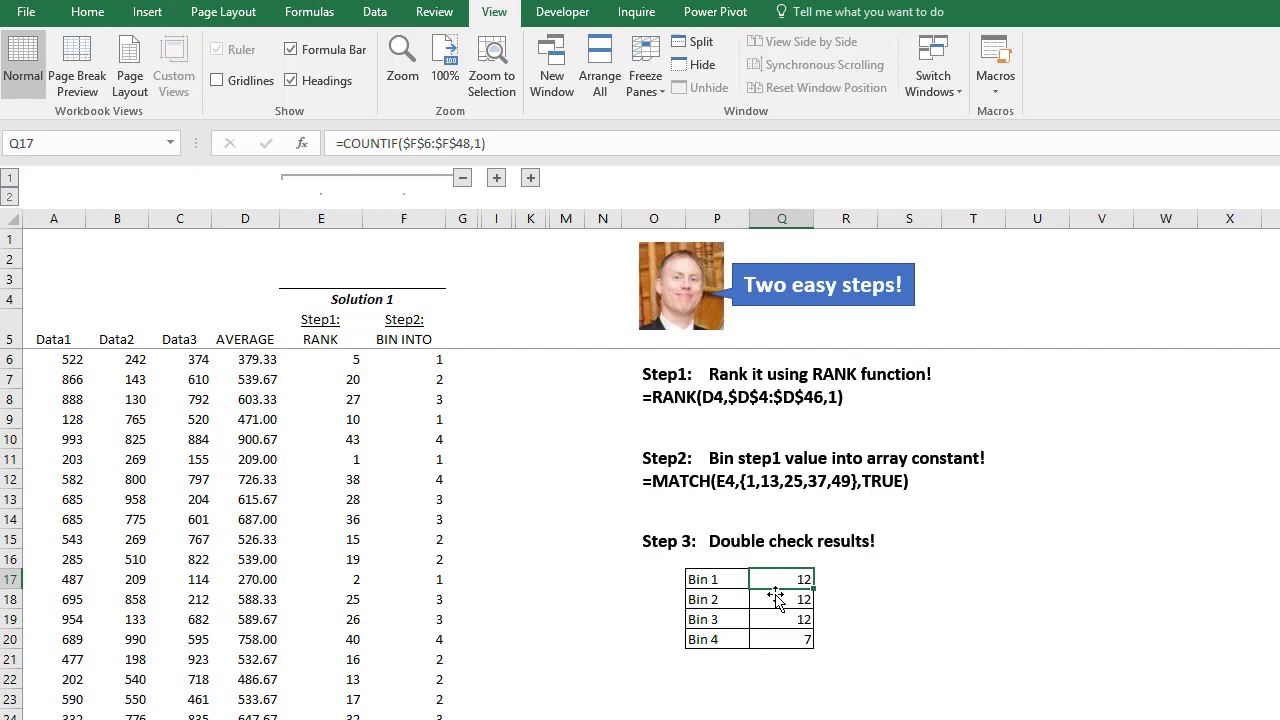
left_click(471, 143)
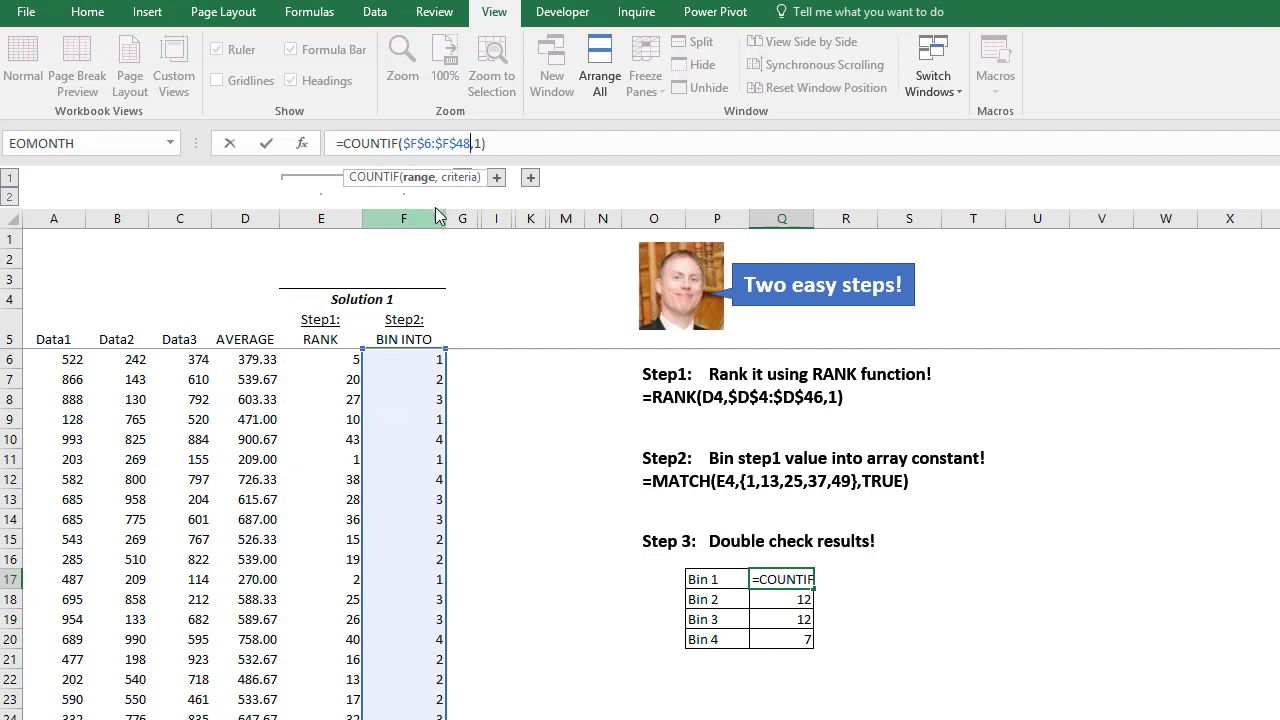
left_click(420, 177)
left_click(455, 177)
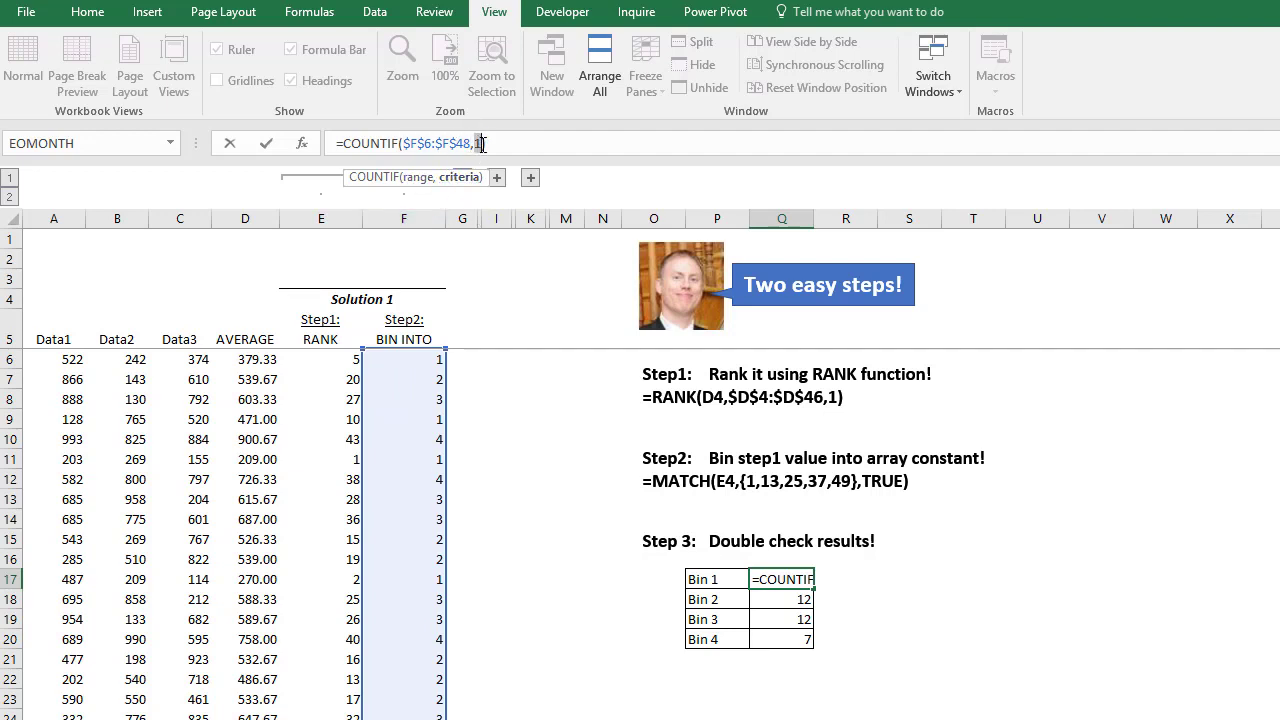
key("Return")
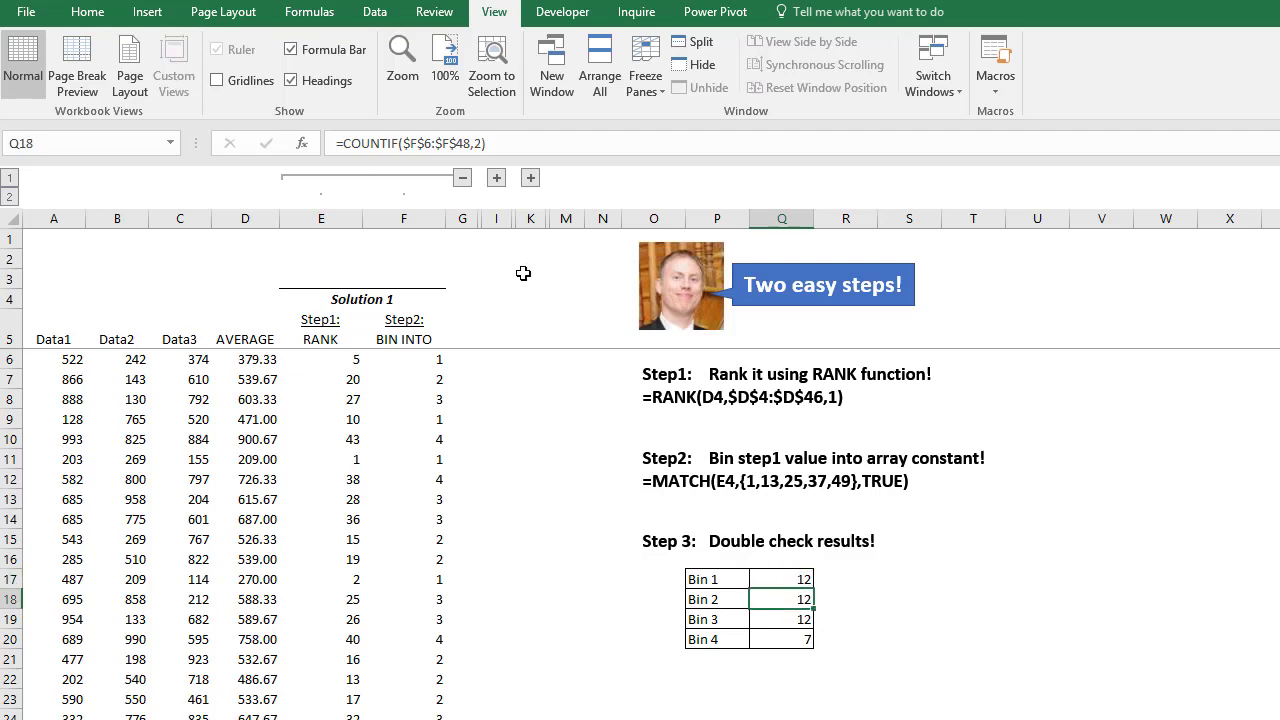
left_click(448, 143)
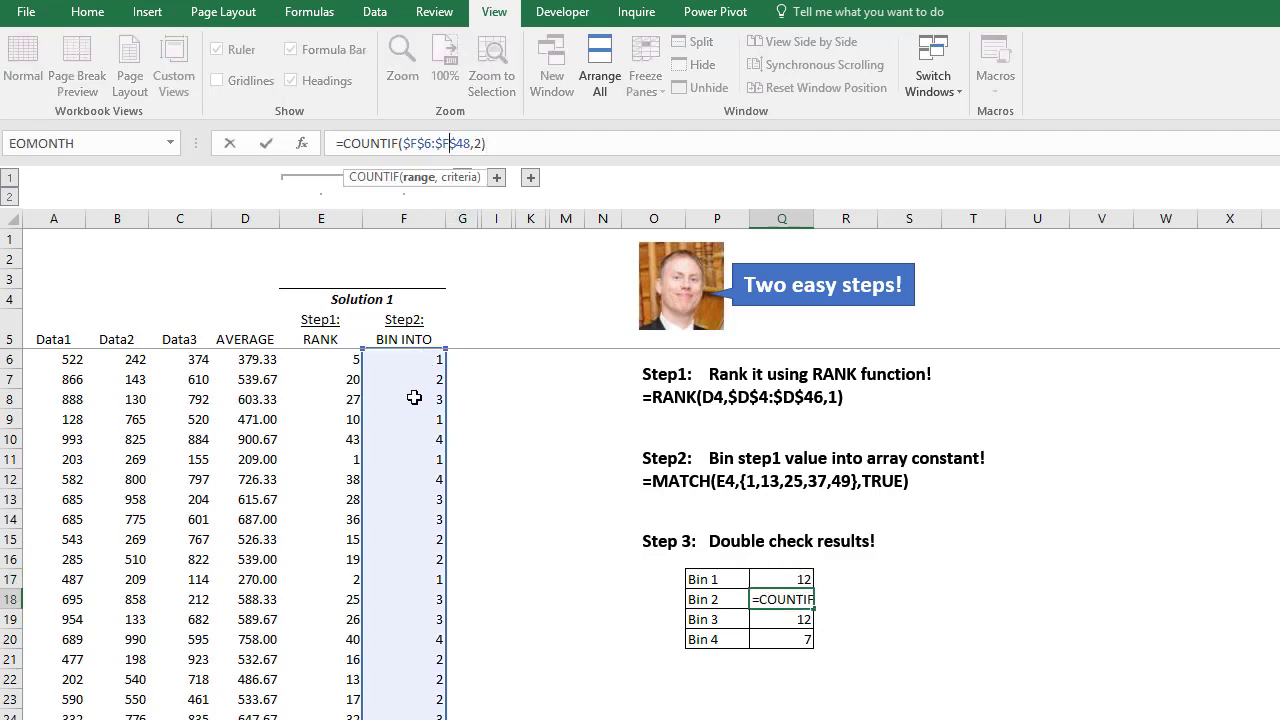
key("ctrl+Return")
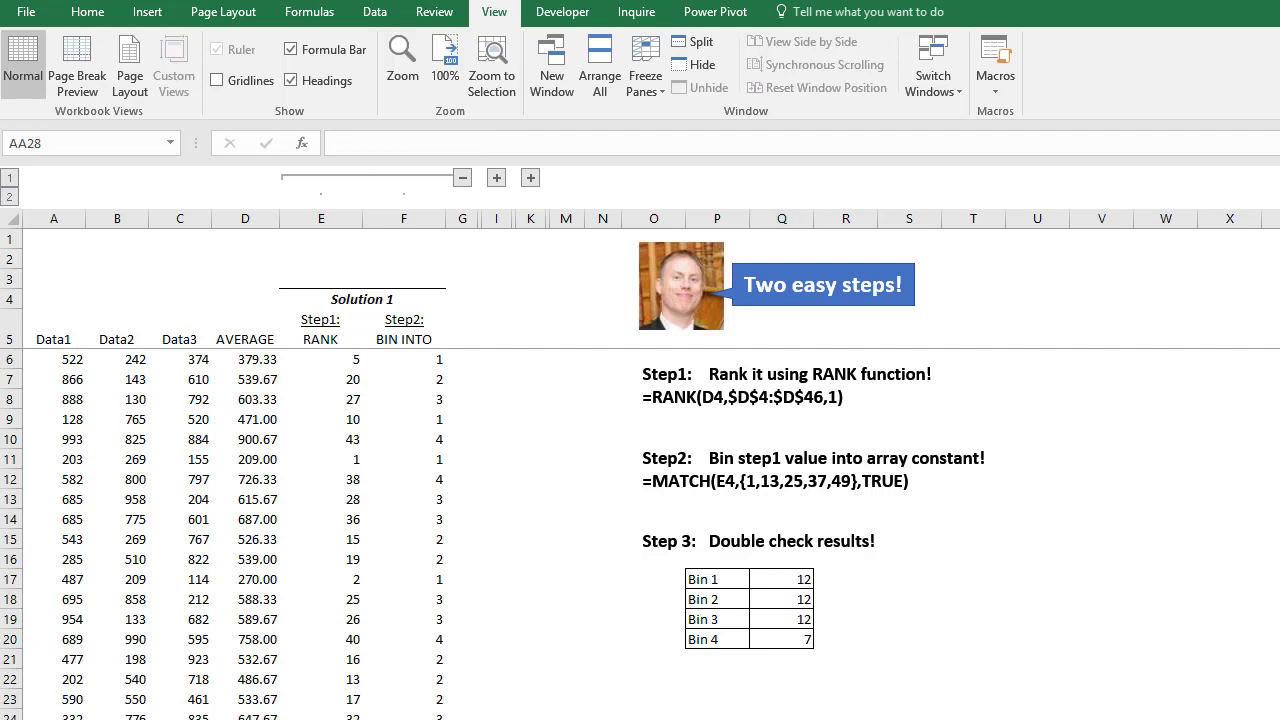
- Review F10's =MATCH(E10,{1,13,25,37,49},TRUE) boundaries, confirming rank 43 falls in bin 4
left_click(412, 431)
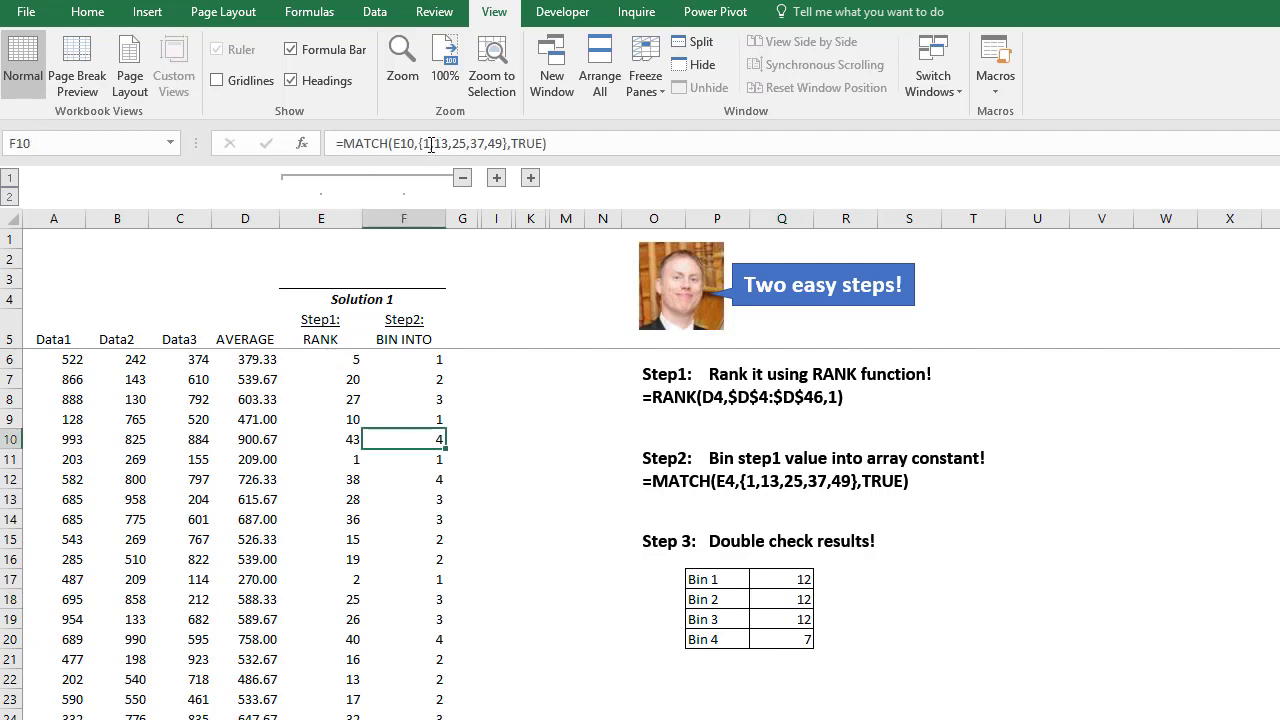
left_click(493, 142)
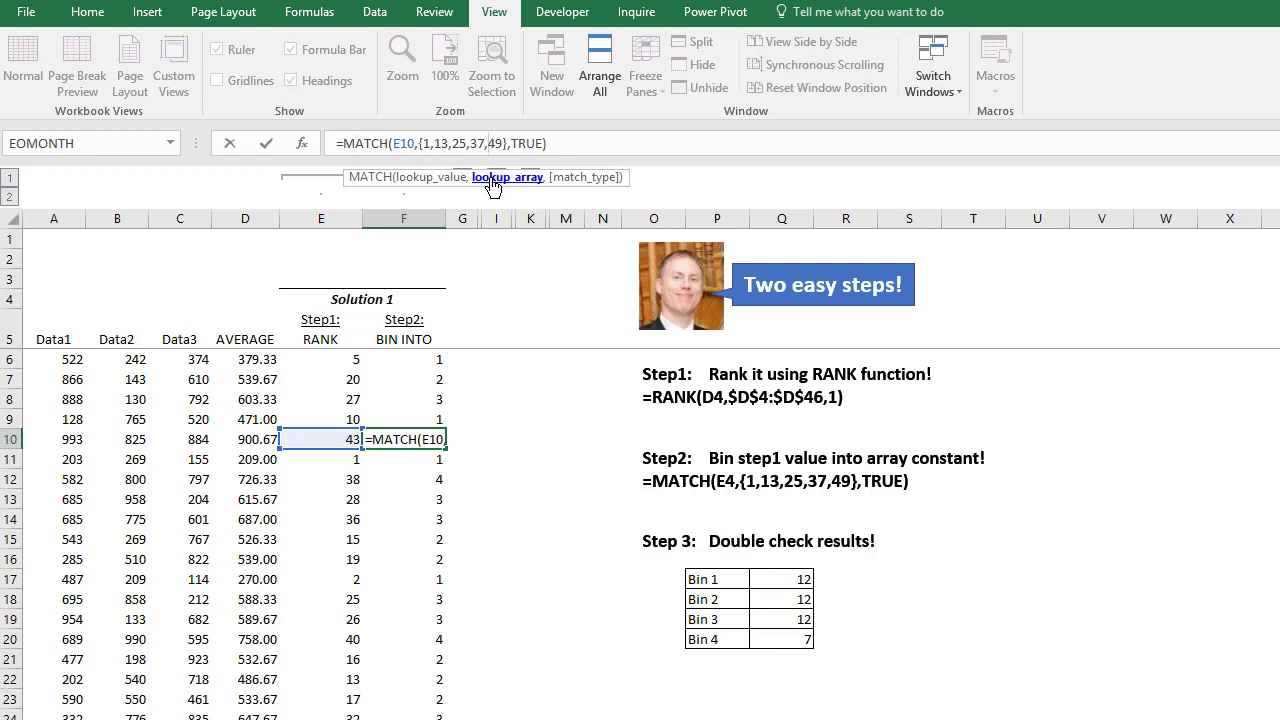
left_click(492, 180)
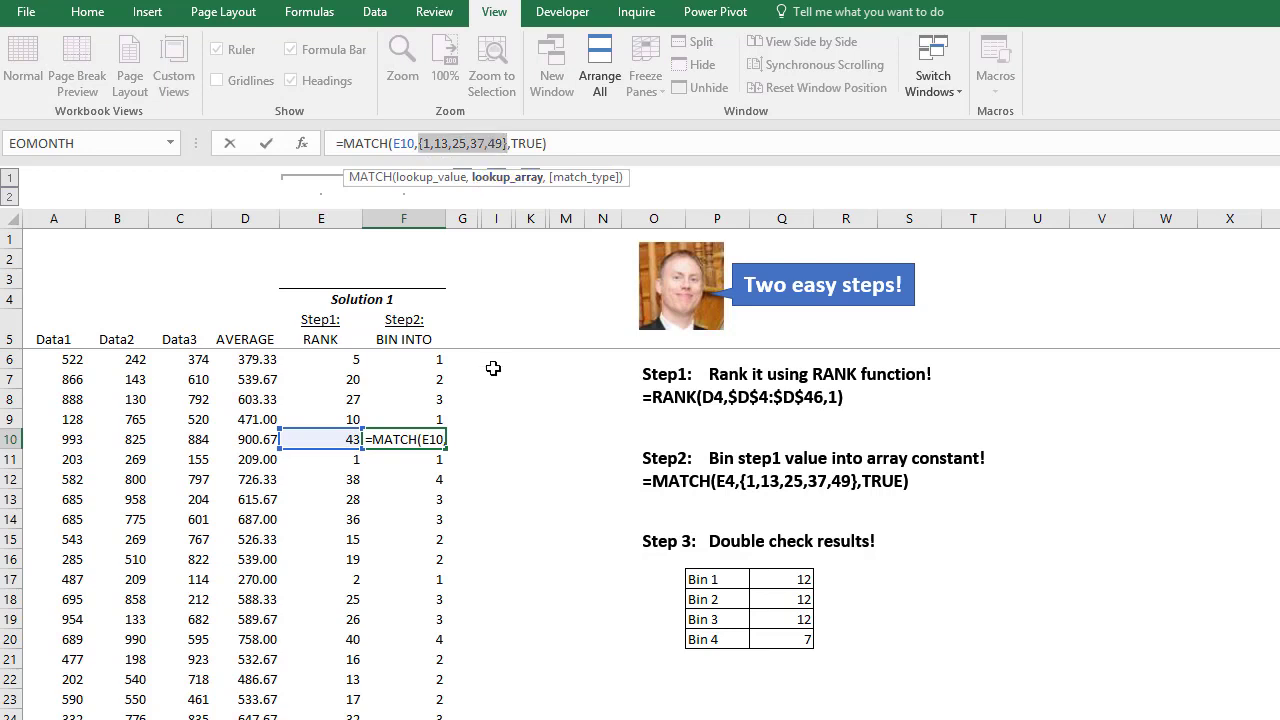
left_click(424, 143)
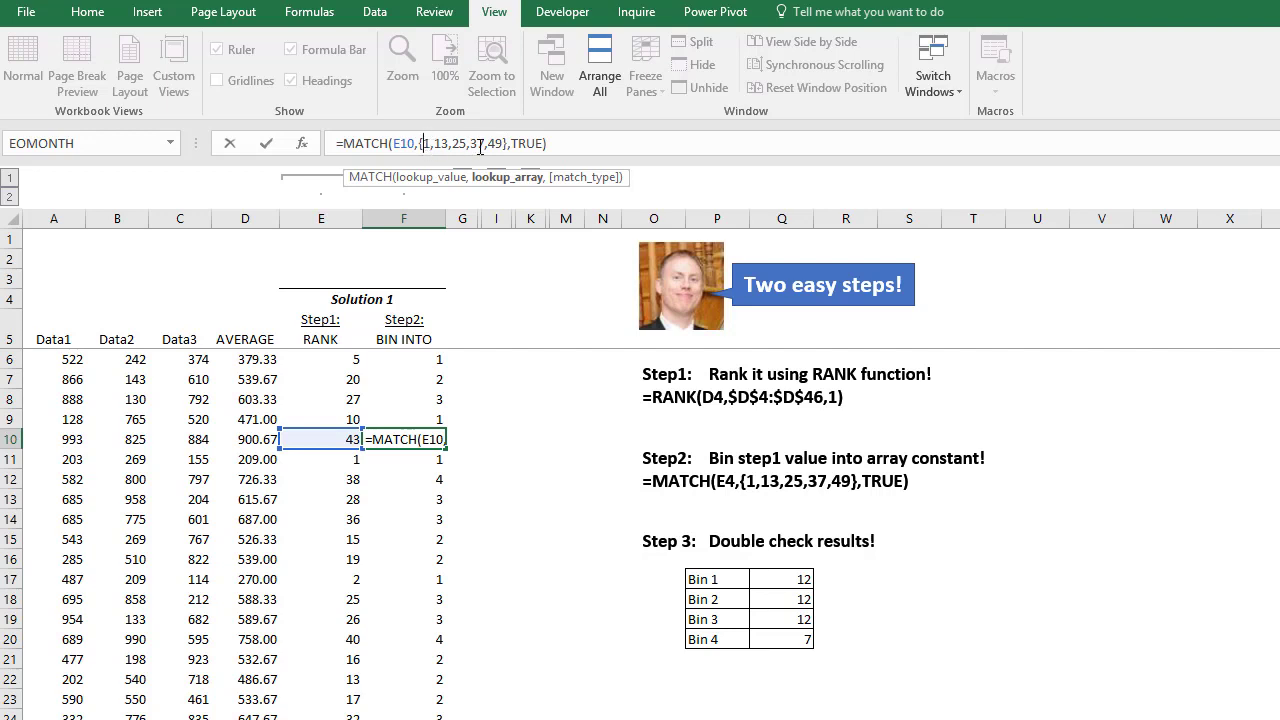
key("ctrl+Return")
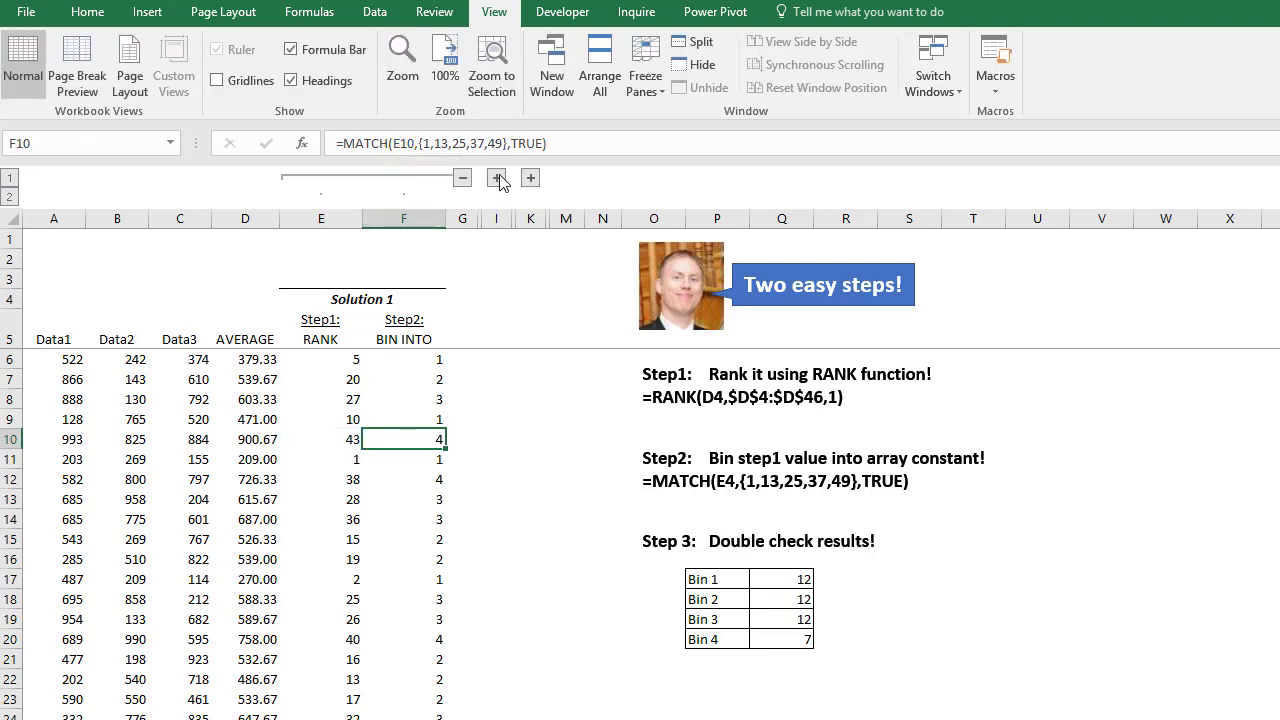
- Expand the hidden Solution 2 and 3 columns and compare row 10's rank and group results
left_click(497, 178)
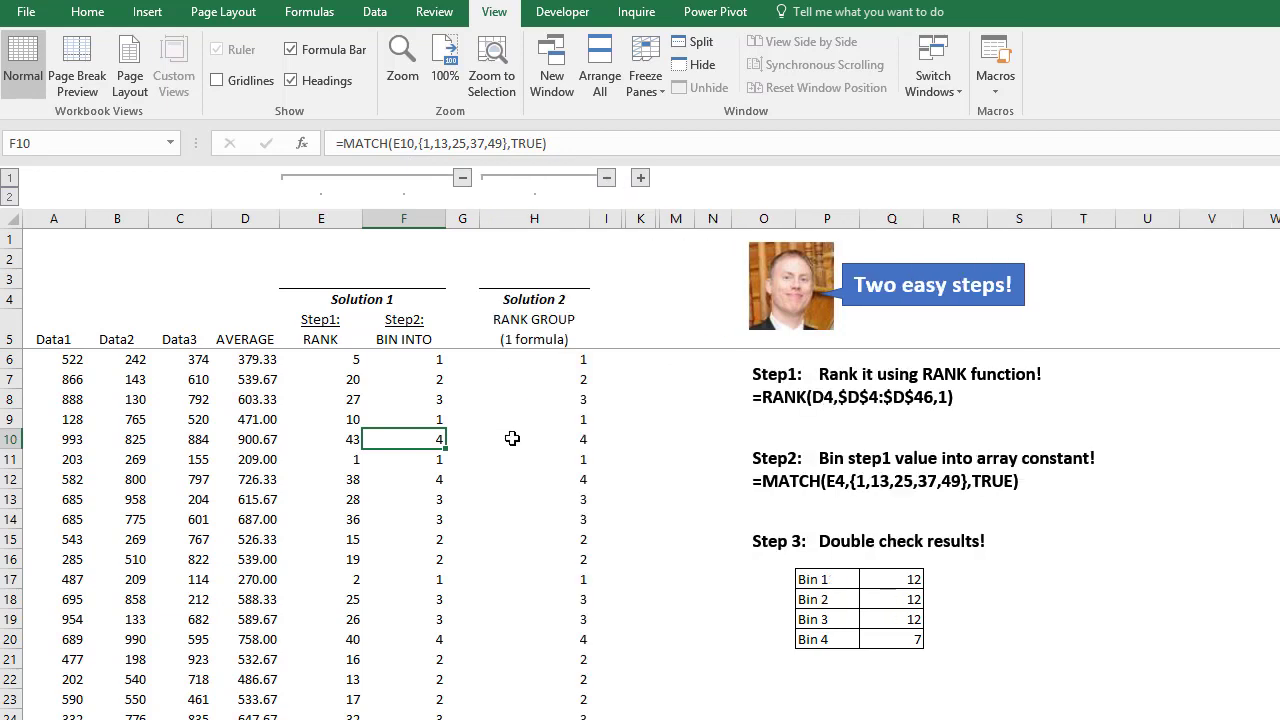
left_click(645, 180)
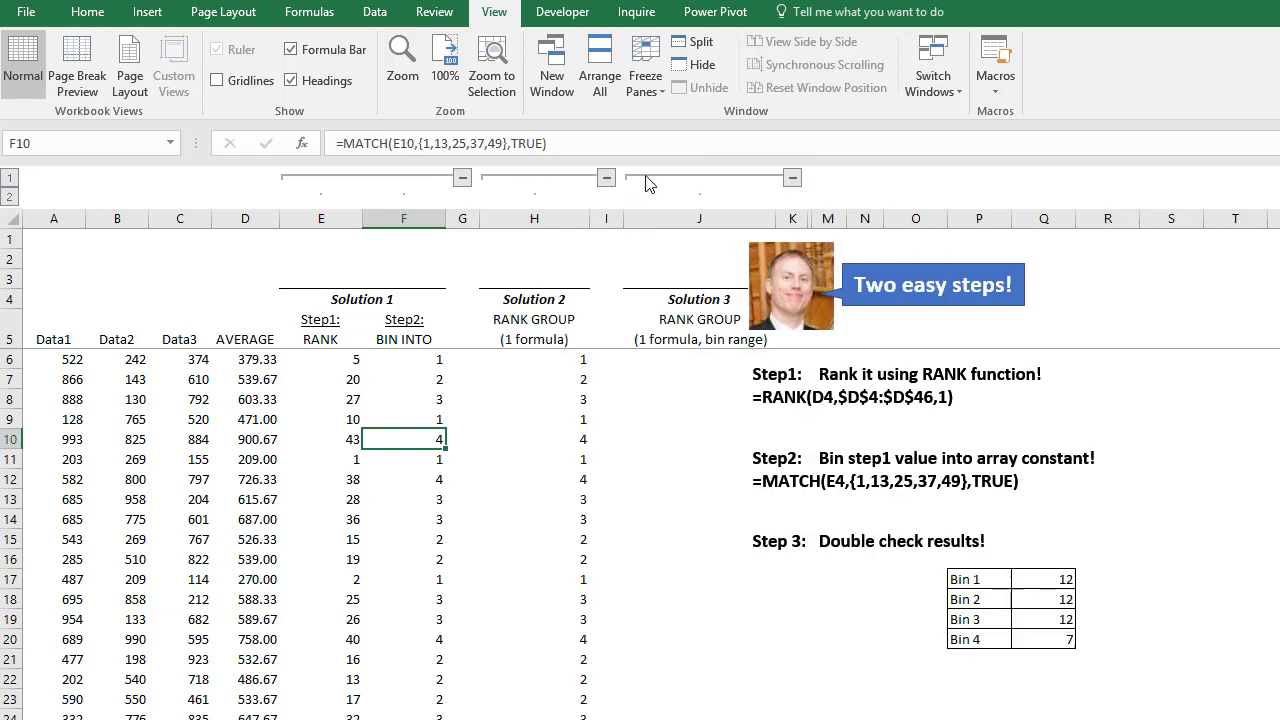
left_click(555, 440)
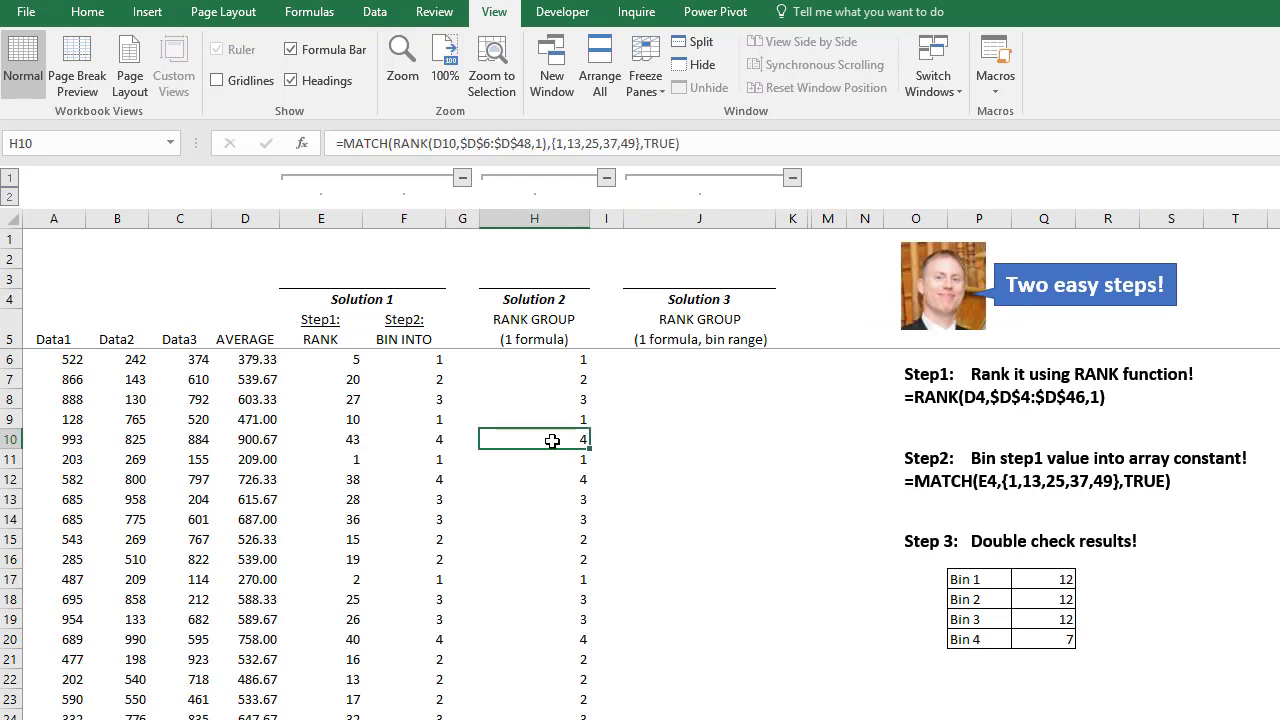
left_click(442, 446)
left_click(346, 436)
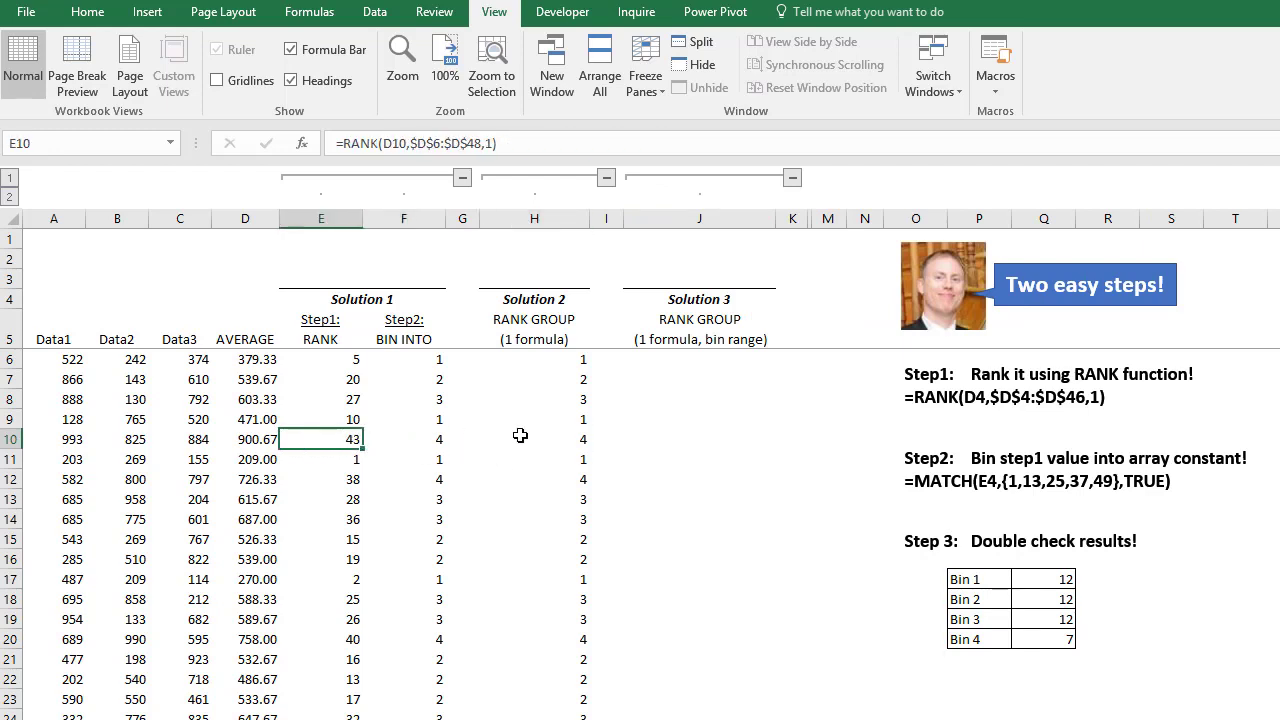
left_click(548, 437)
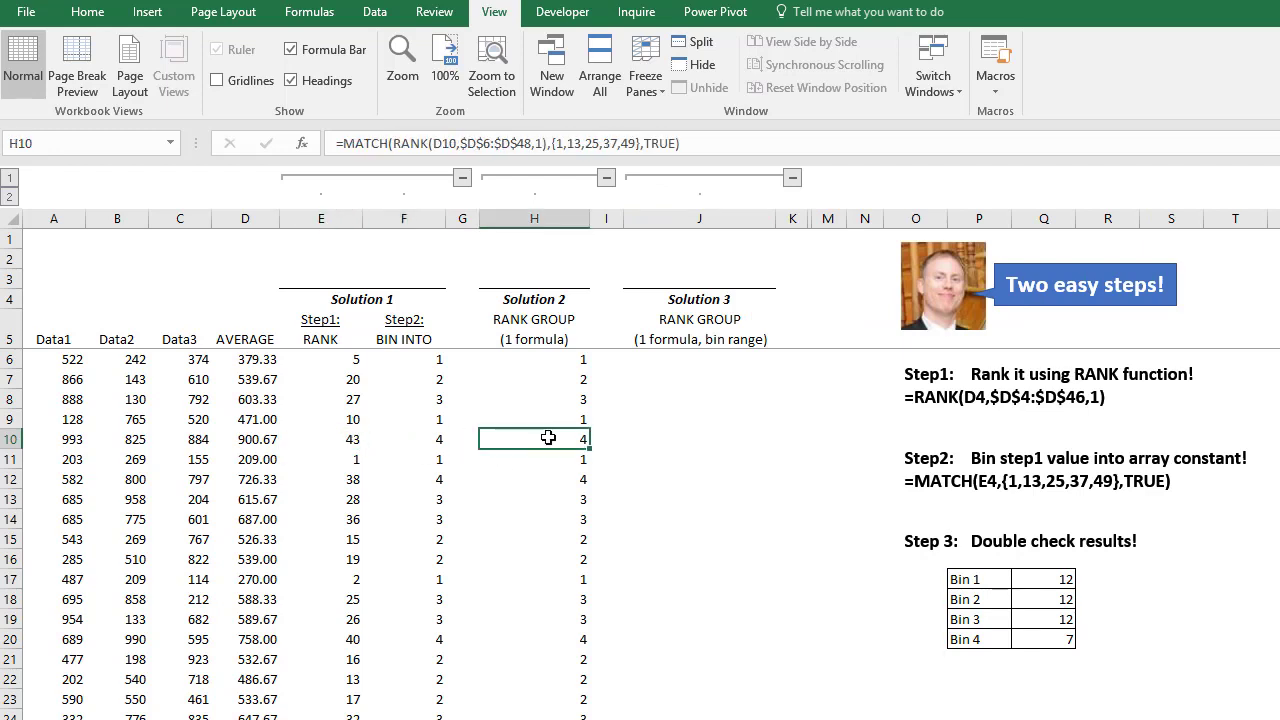
left_click(440, 442)
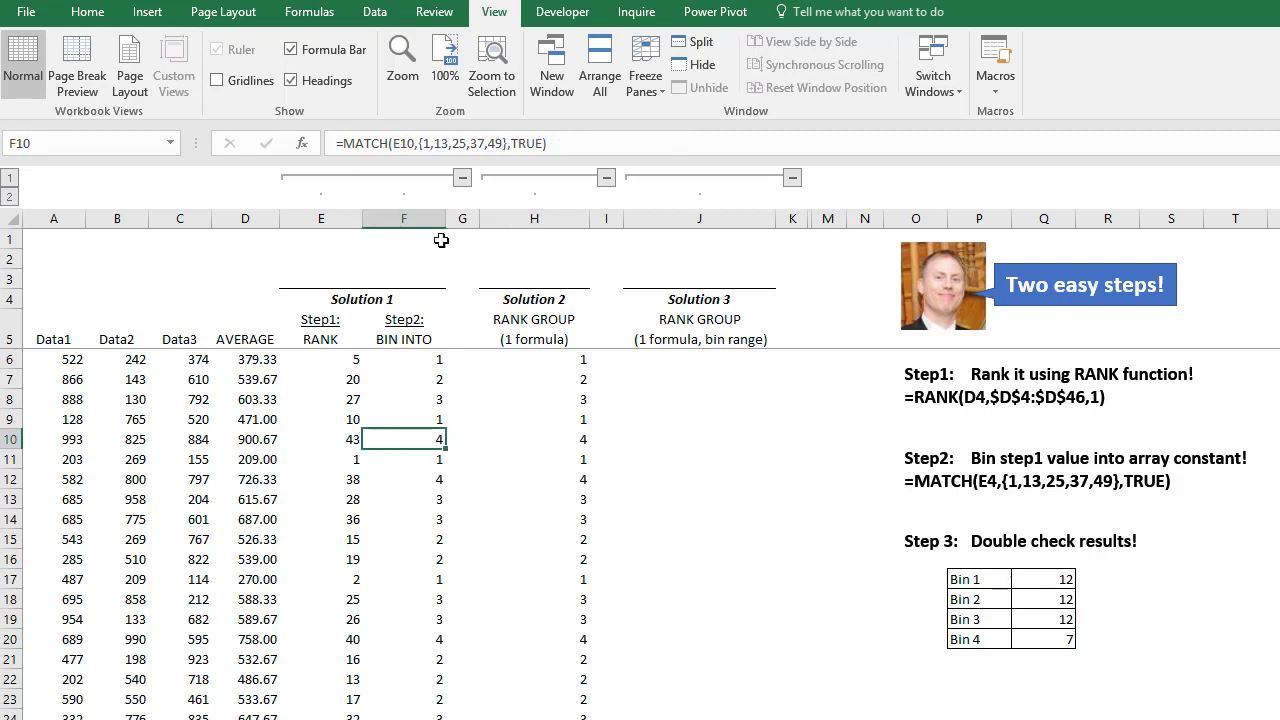
- Inspect F10's MATCH and H10's combined RANK/MATCH formulas, then switch to the Bin Values sheet
left_click(413, 145)
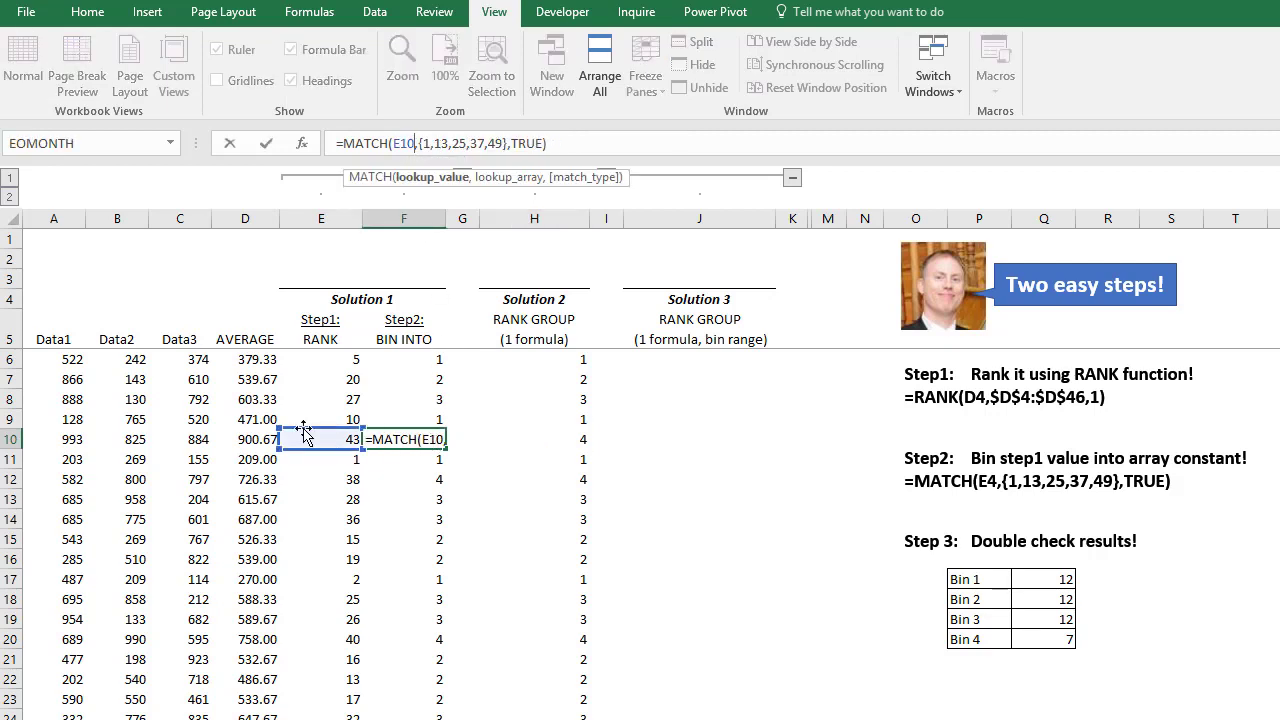
key("Escape")
left_click(539, 438)
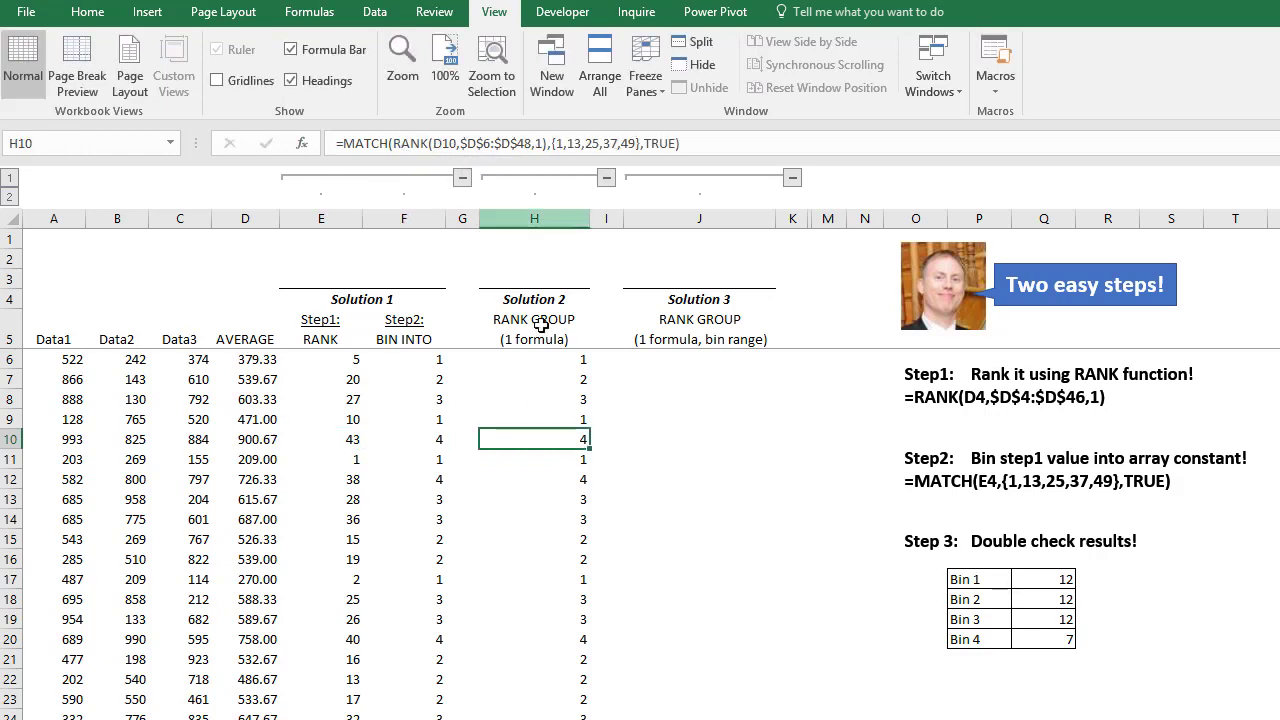
left_click(556, 145)
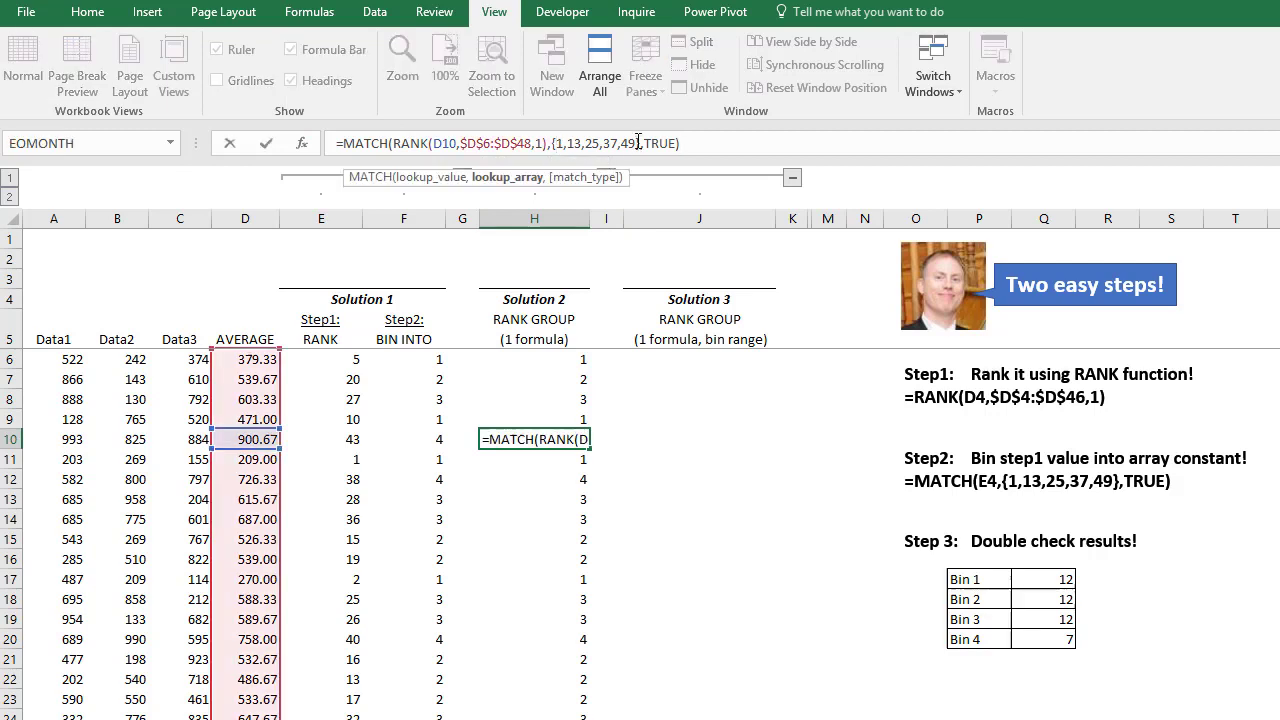
key("Escape")
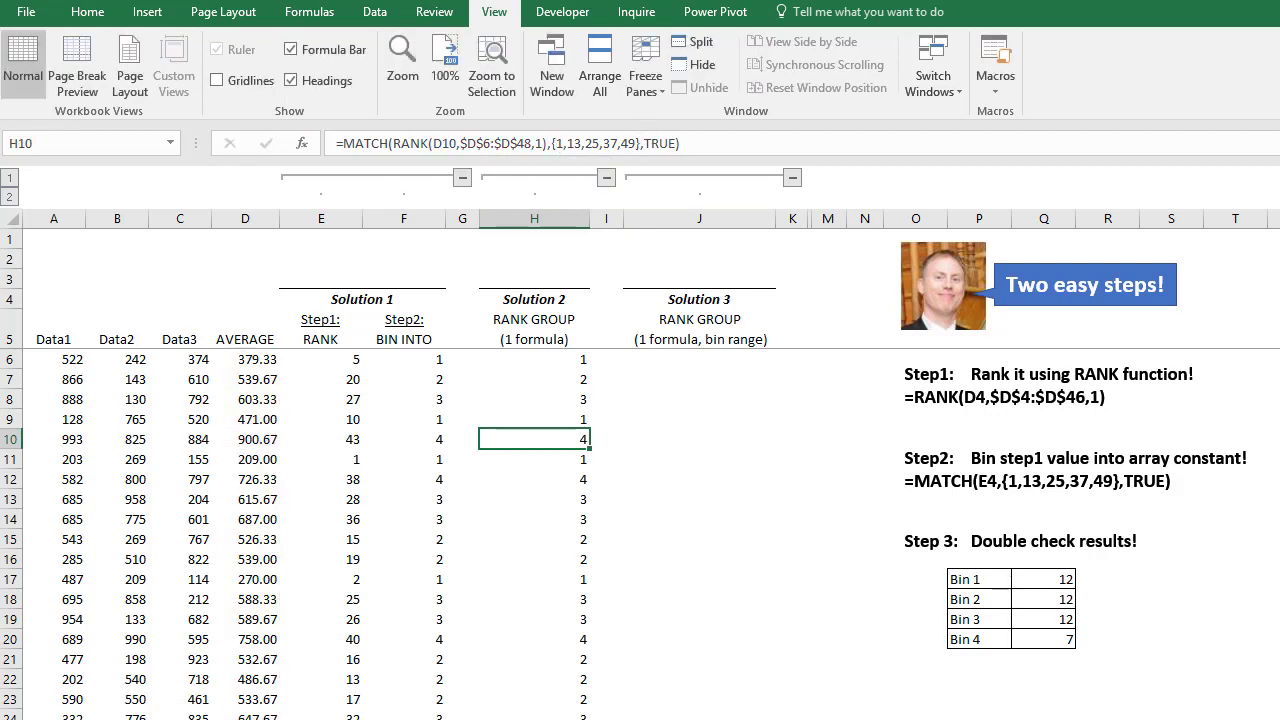
key("ctrl+Page_Down")
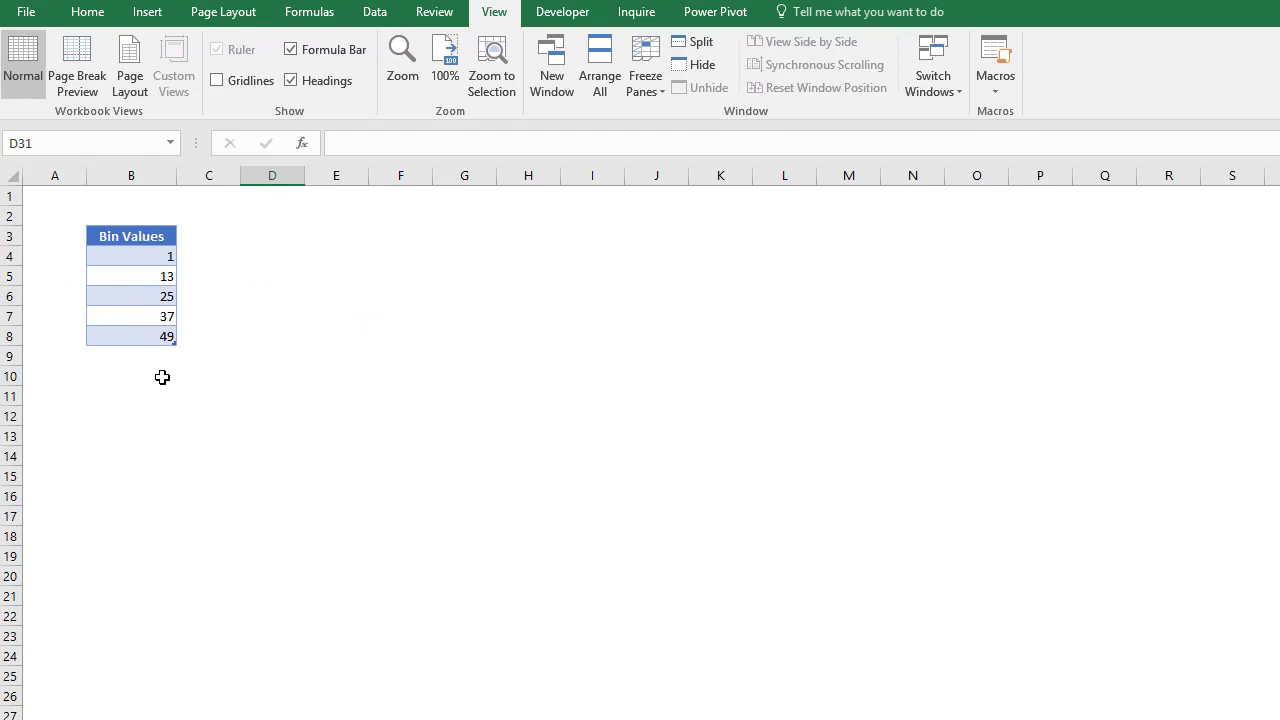
- Check bin values 13 and 25, then copy H6's one-formula MATCH(RANK) text
left_click(138, 259)
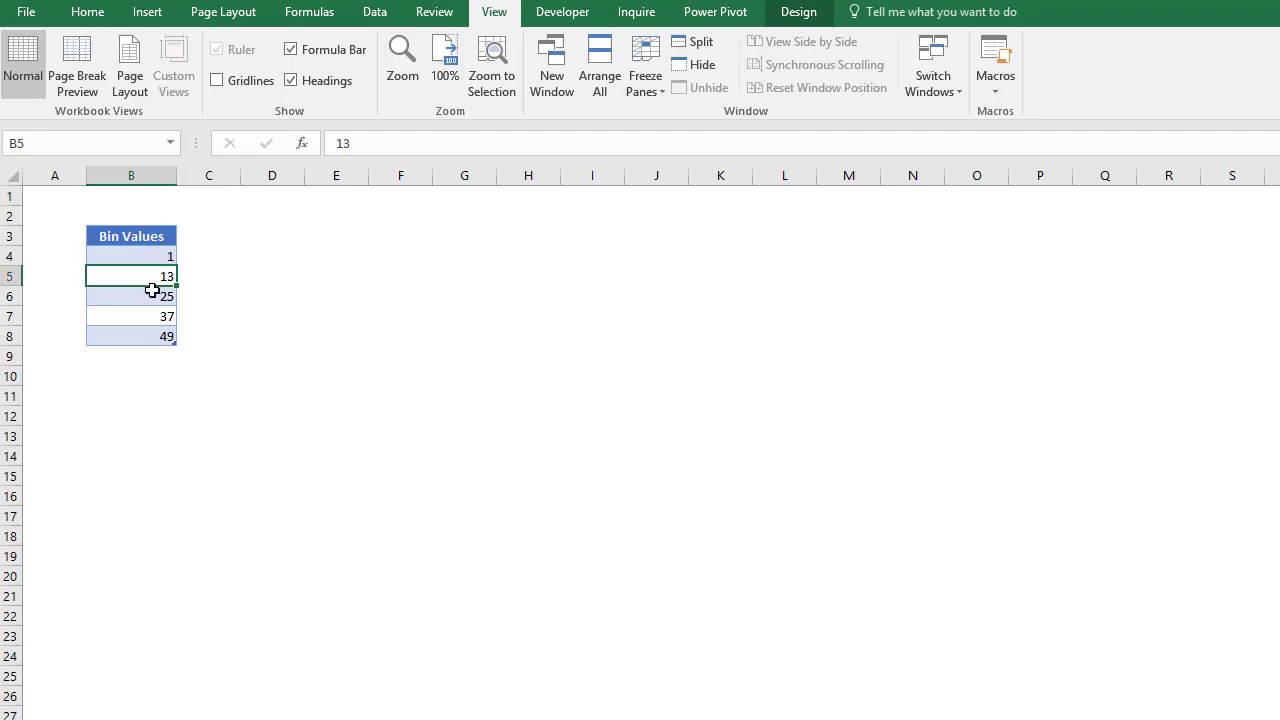
left_click(155, 293)
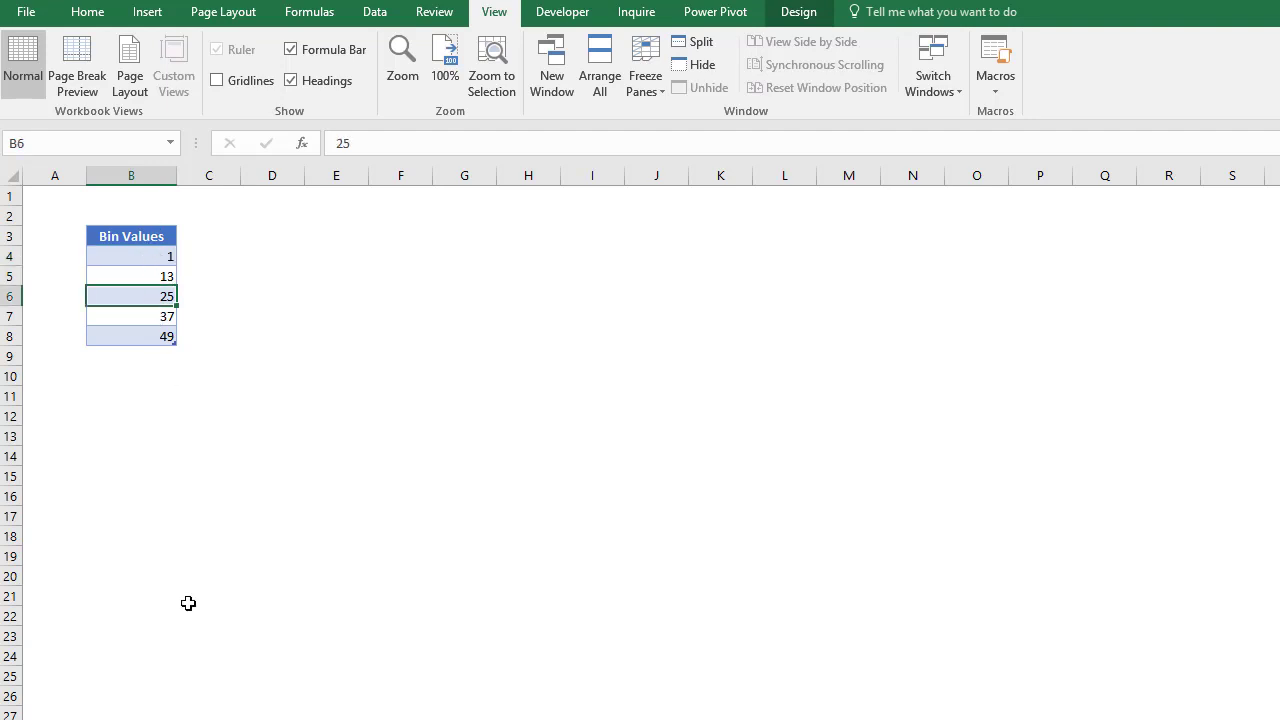
key("ctrl+Page_Up")
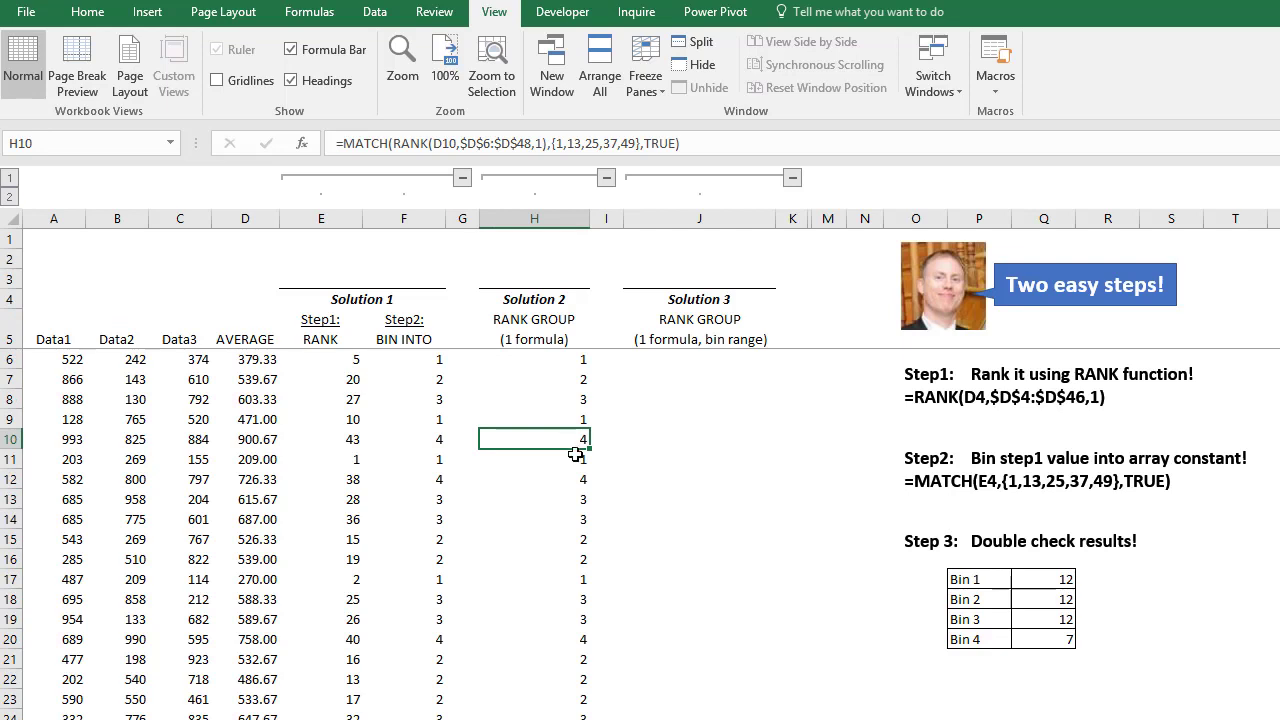
left_click(559, 366)
left_click_drag(680, 143, 63, 155)
key("ctrl+c")
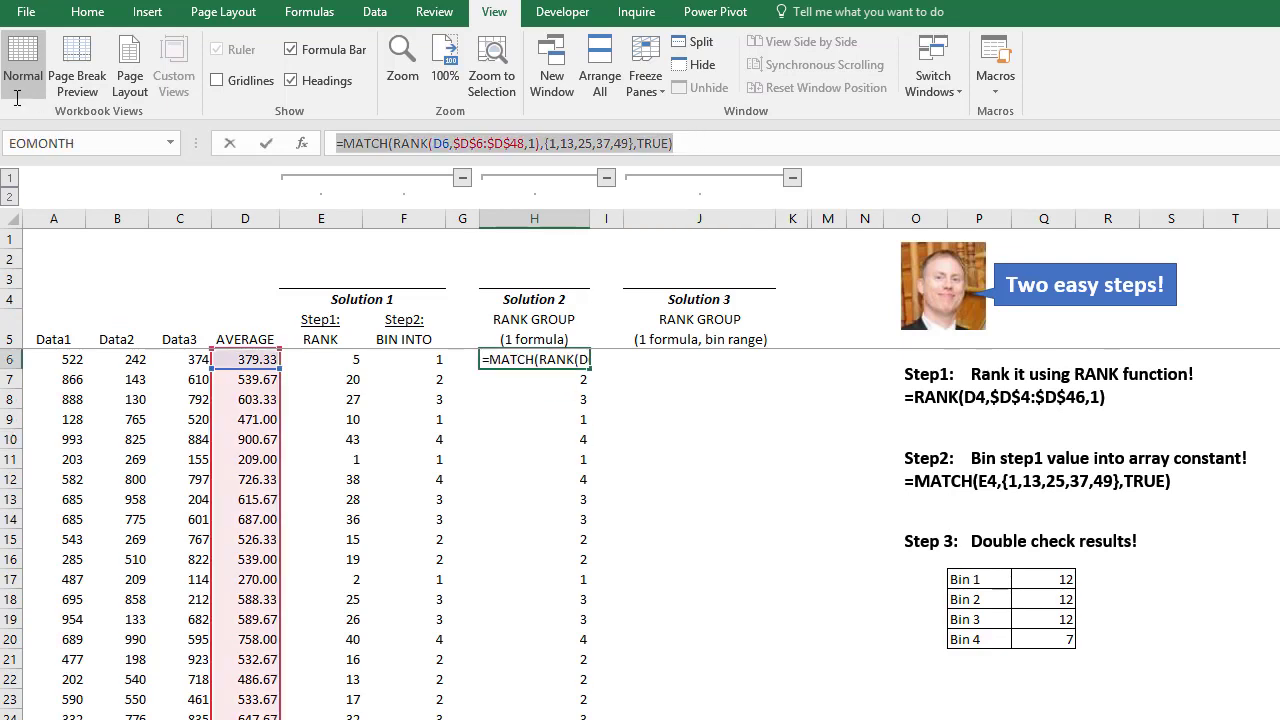
key("Escape")
- Paste the formula into J6, replacing {1,13,25,37,49} with Table1[Bin Values]
left_click(677, 360)
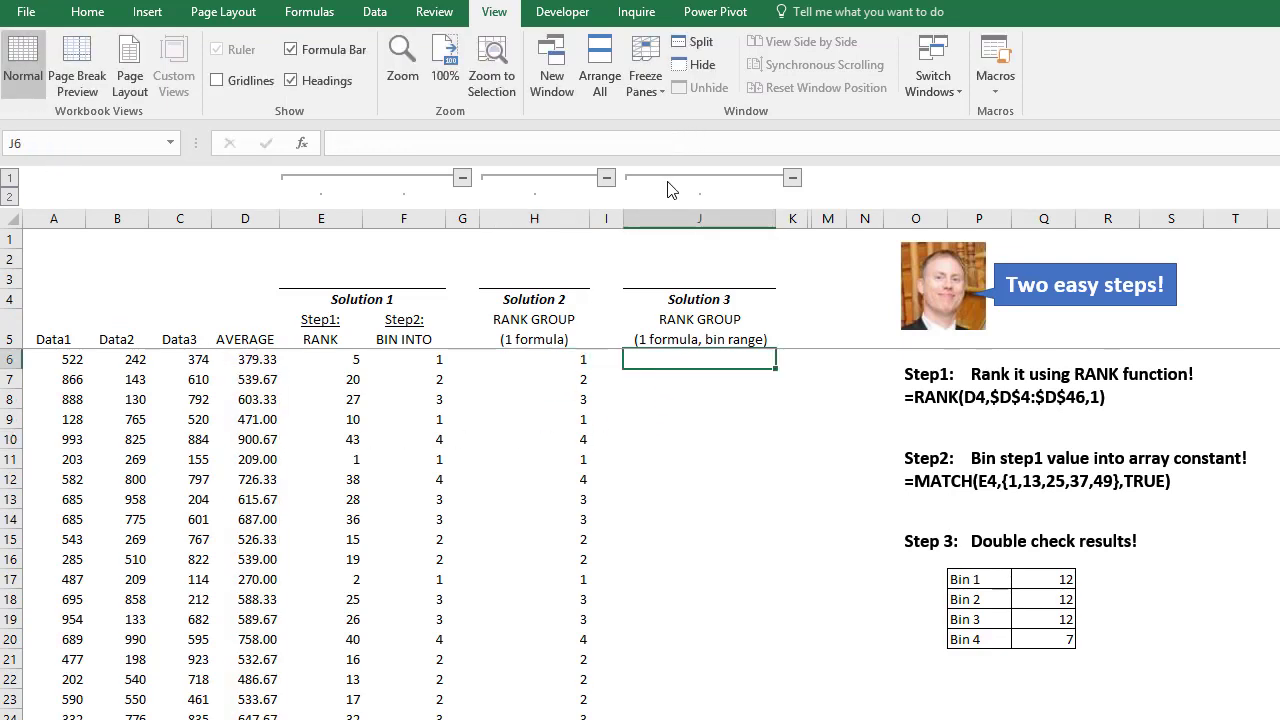
left_click(665, 148)
key("ctrl+v")
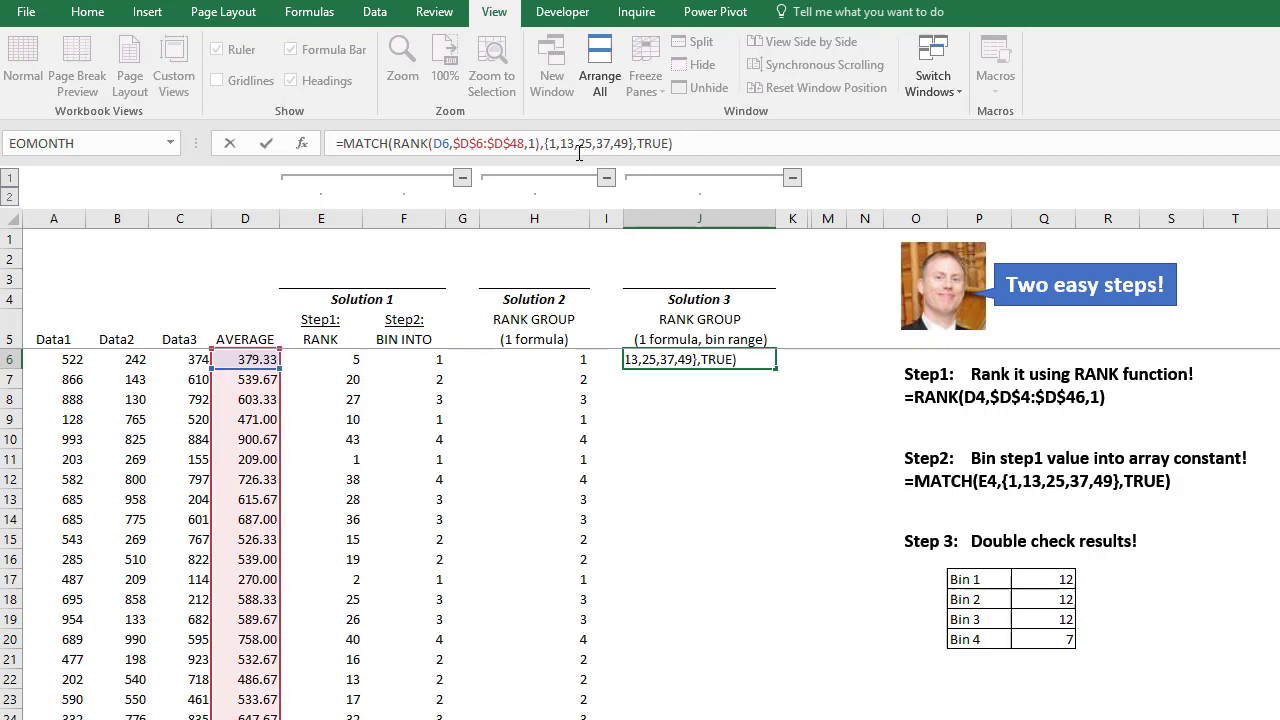
left_click(548, 143)
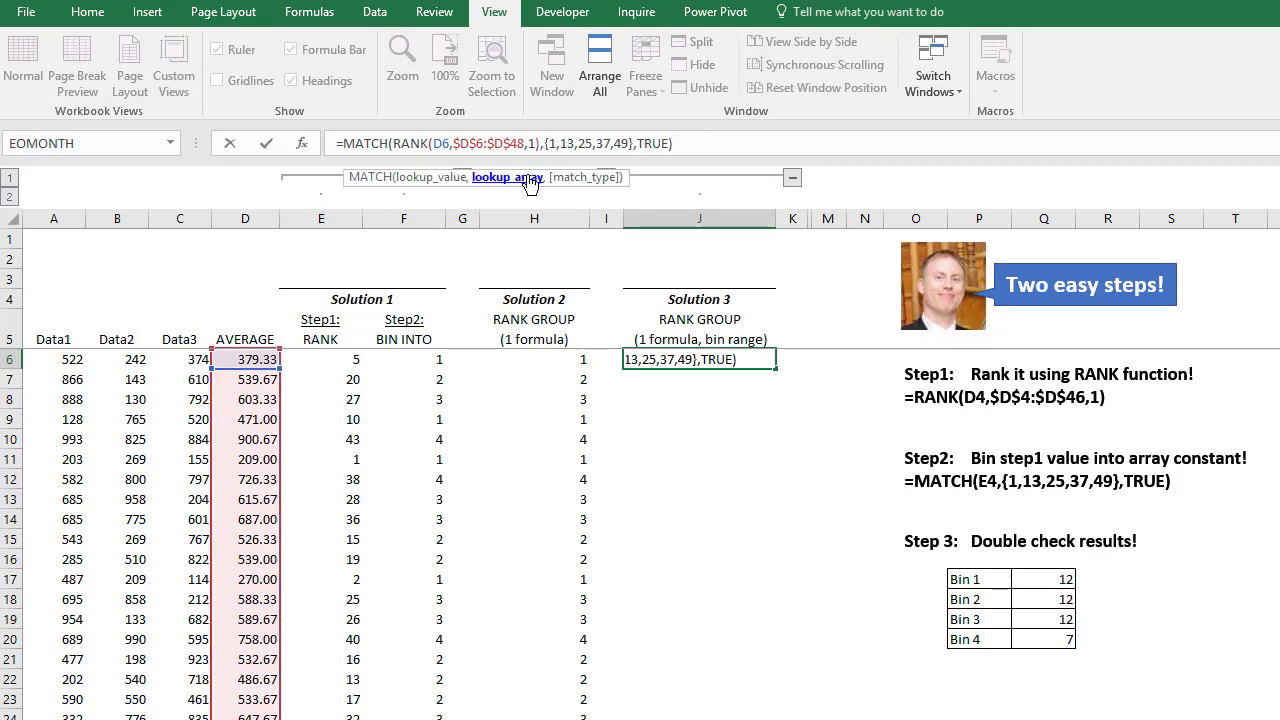
left_click(526, 177)
key("BackSpace")
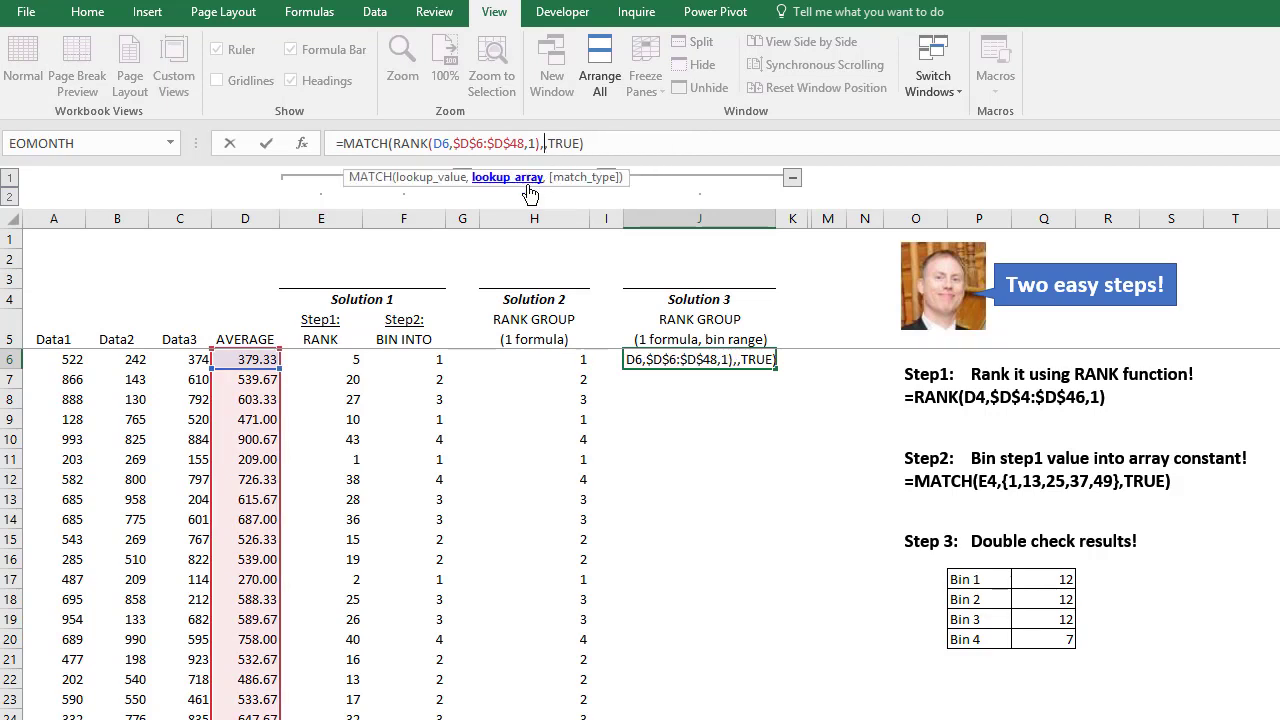
key("ctrl+Page_Down")
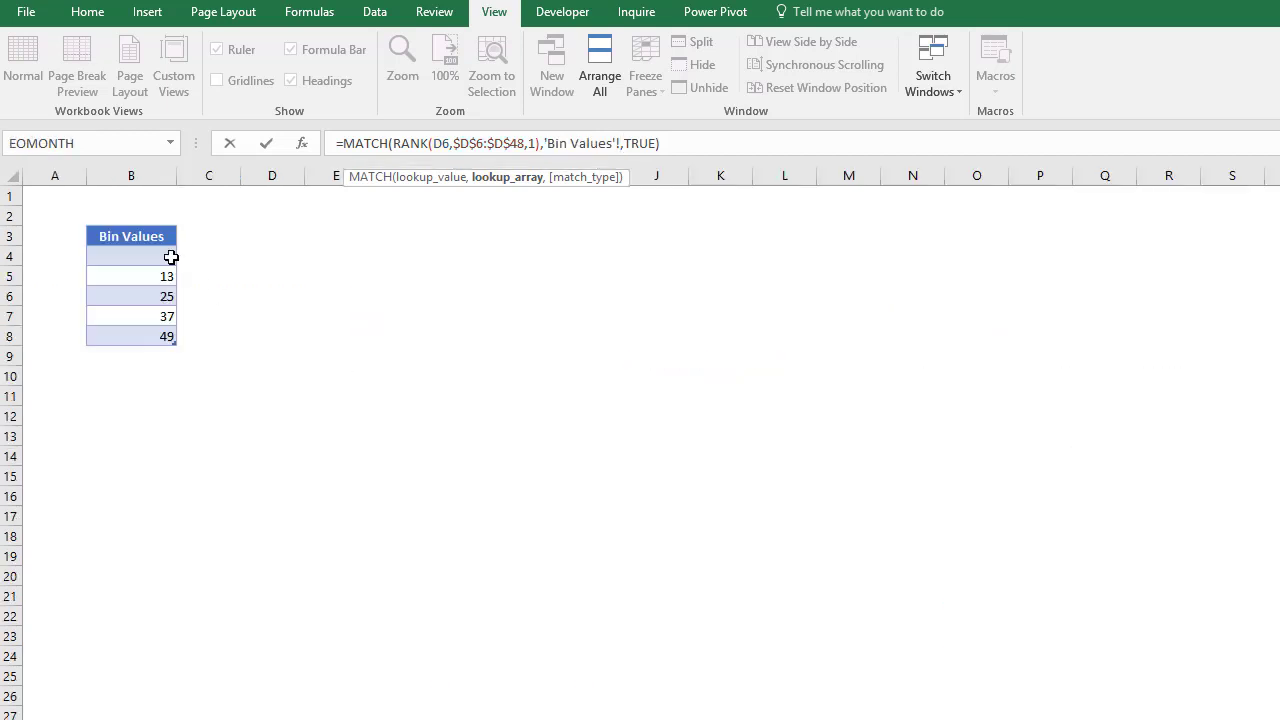
left_click_drag(170, 256, 166, 337)
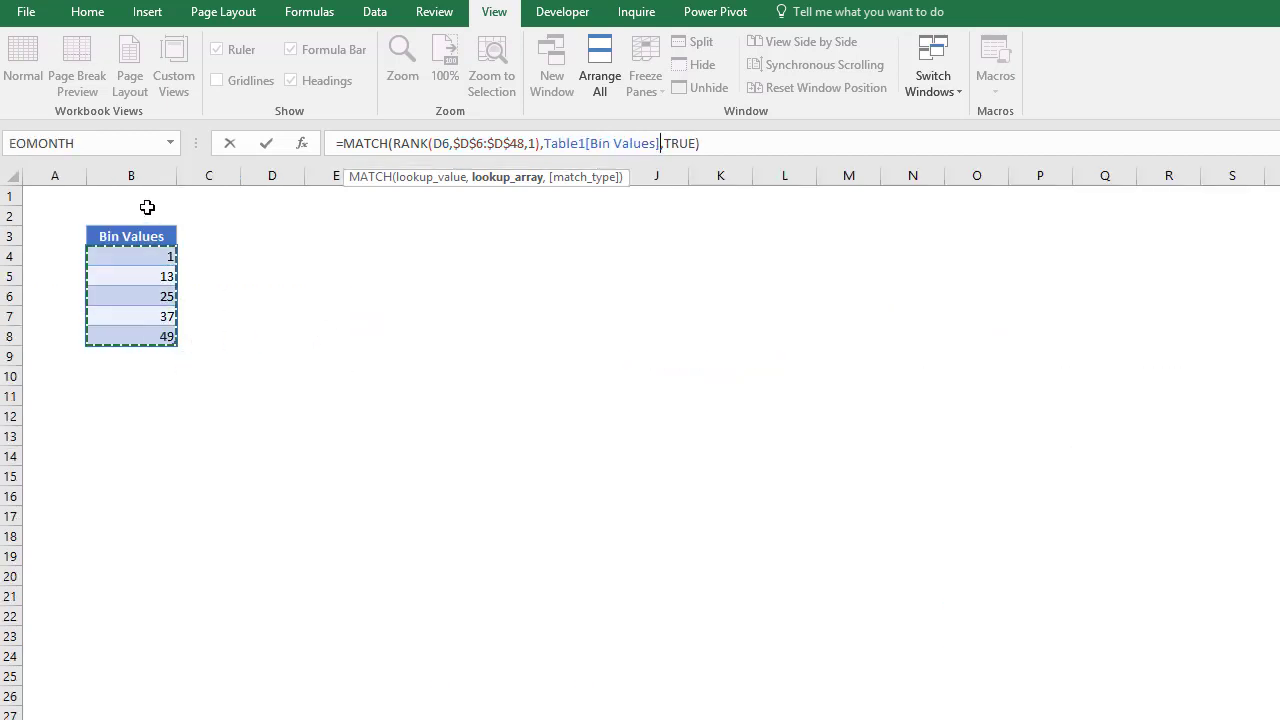
key("Return")
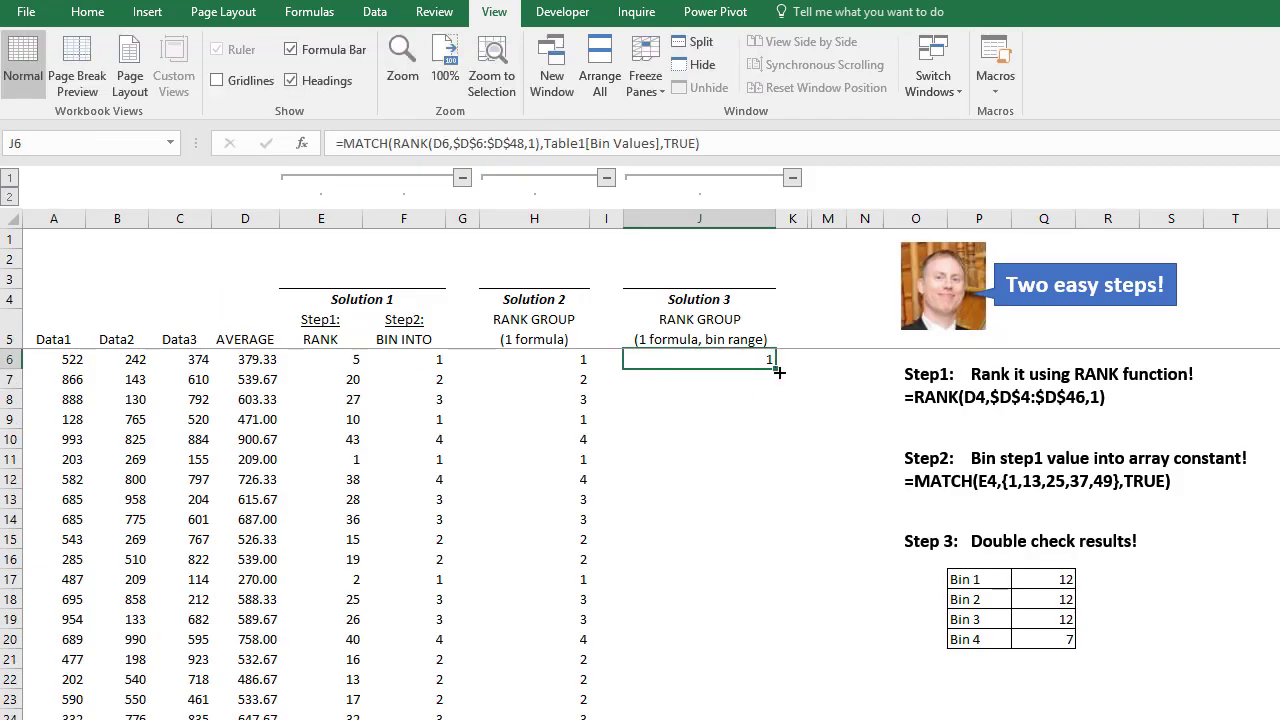
- Fill J6's Bin Values formula down the whole Solution 3 column
left_click(612, 360)
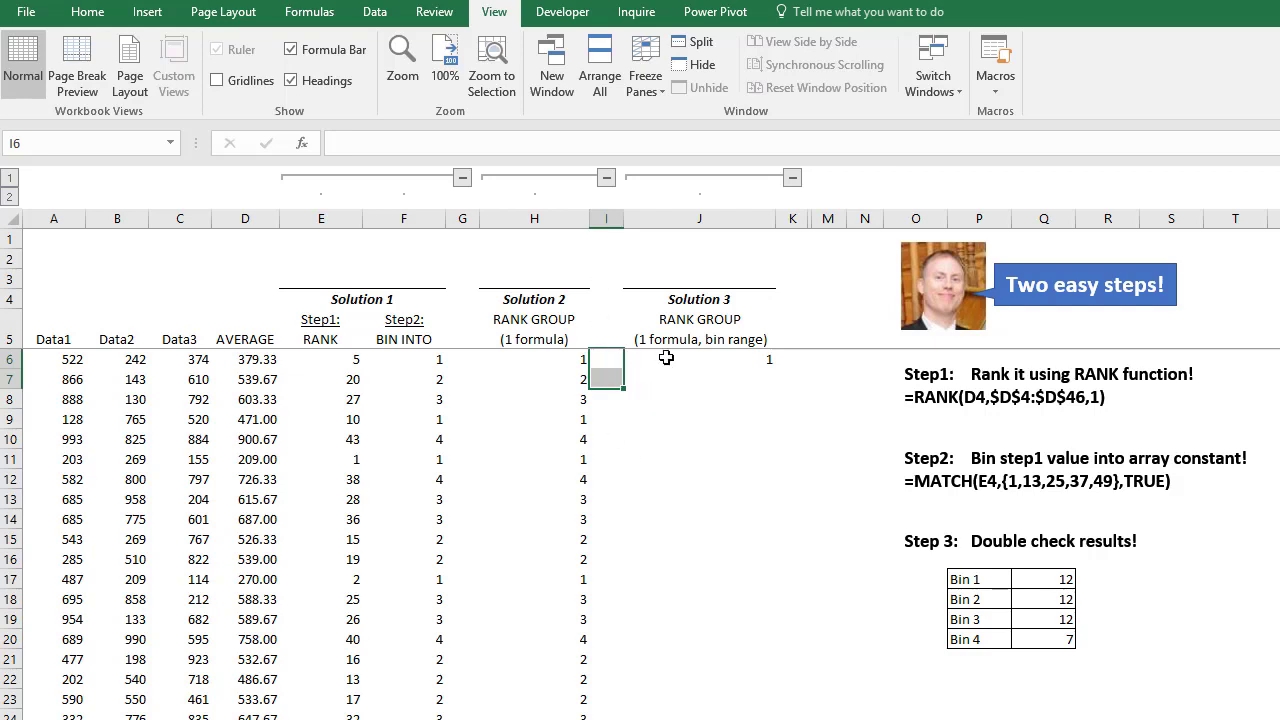
left_click(665, 358)
key("Left")
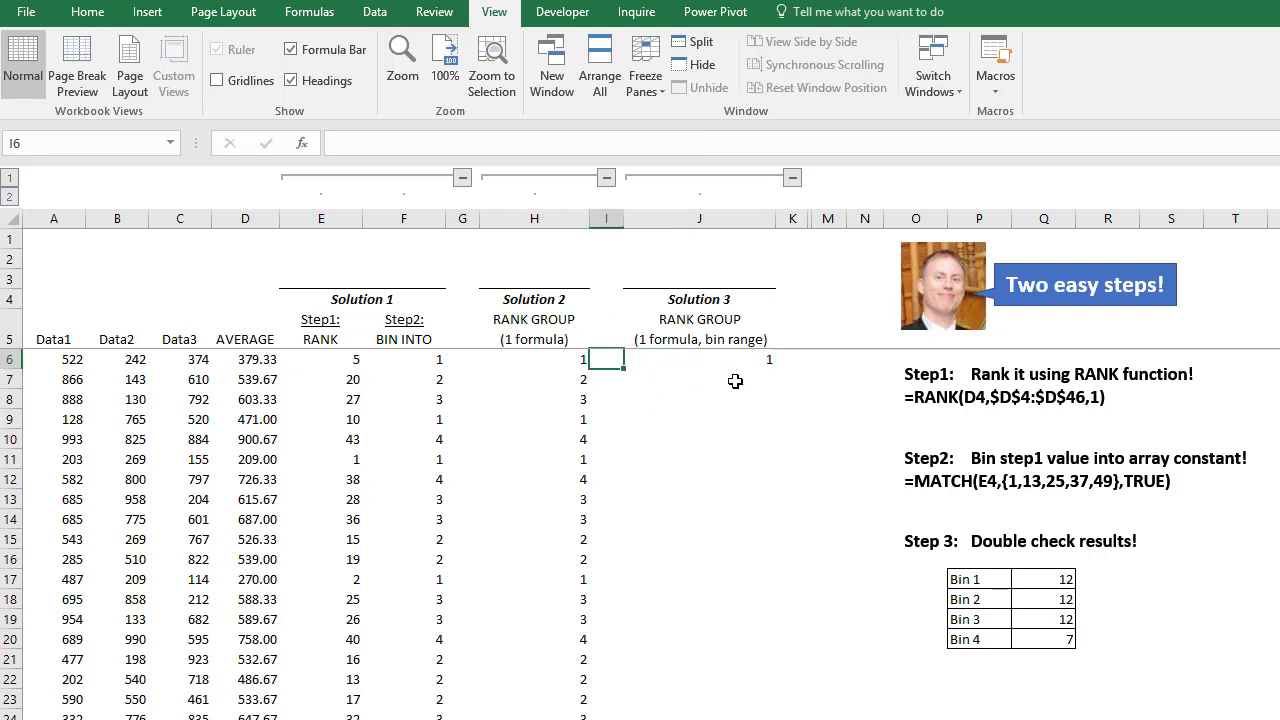
type("a")
left_click(735, 381)
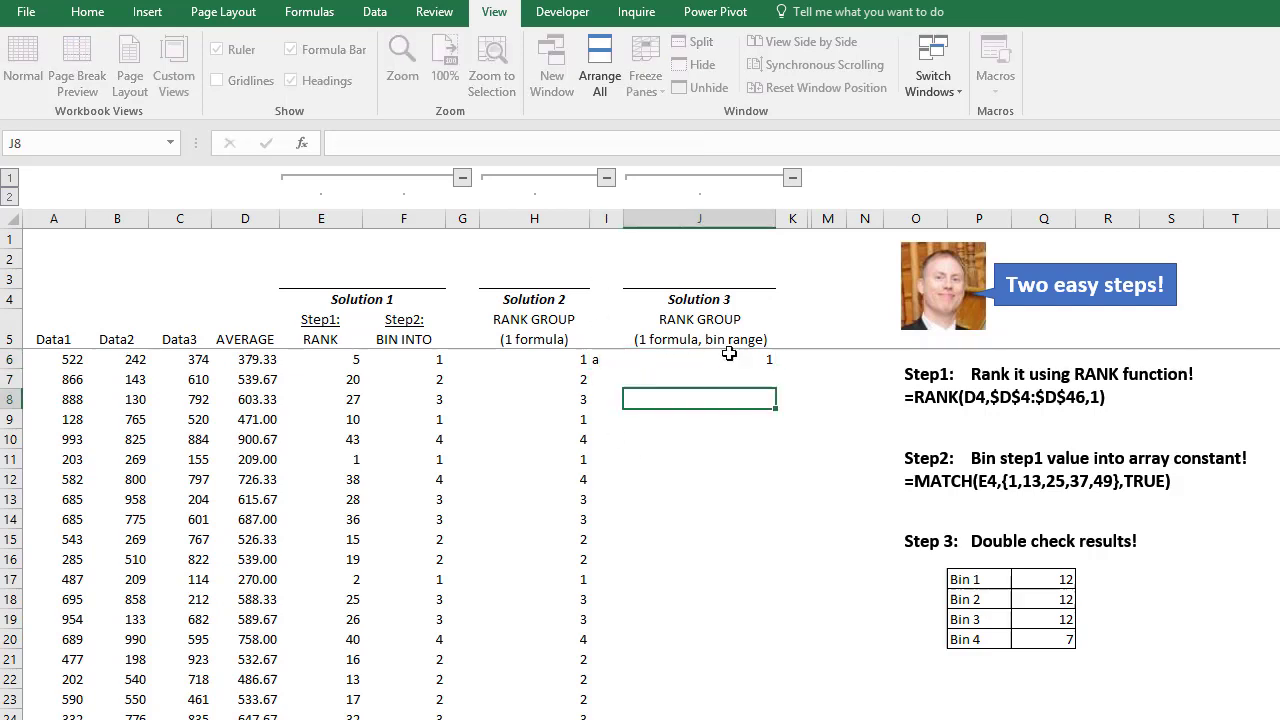
left_click(735, 355)
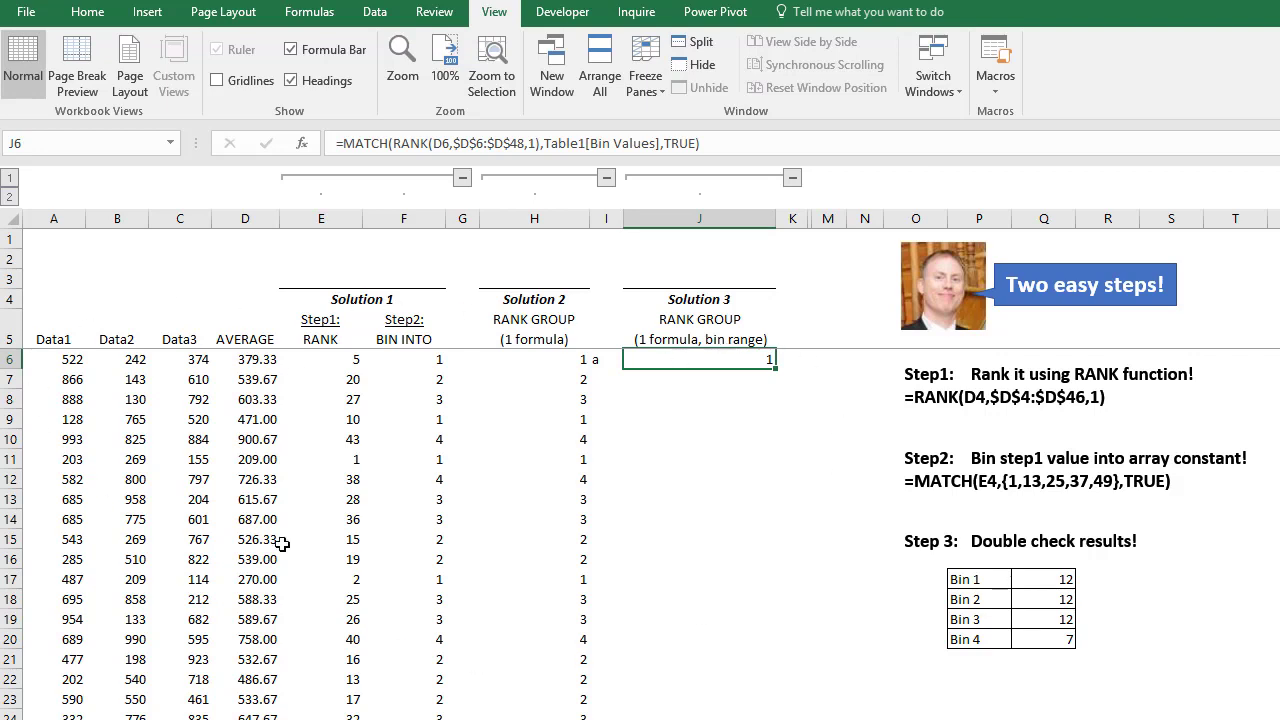
double_click(775, 368)
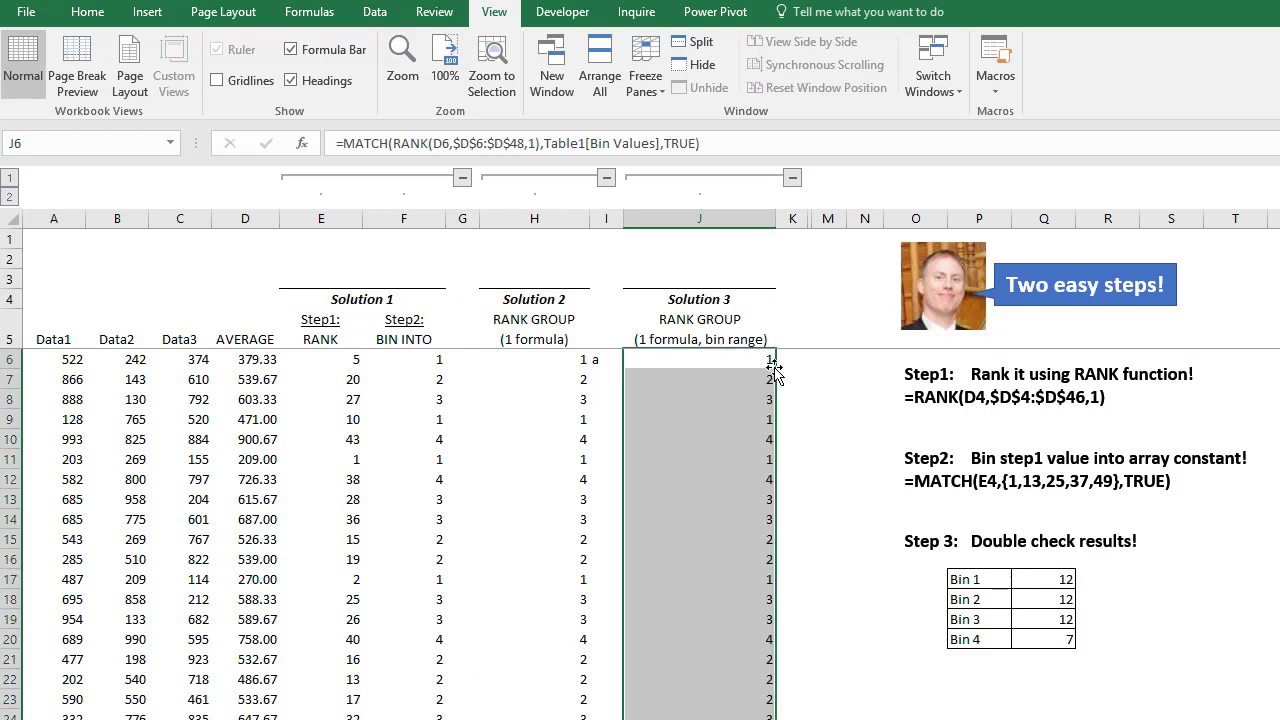
- Select columns J, H and F to compare the three solutions' groups
left_click(607, 360)
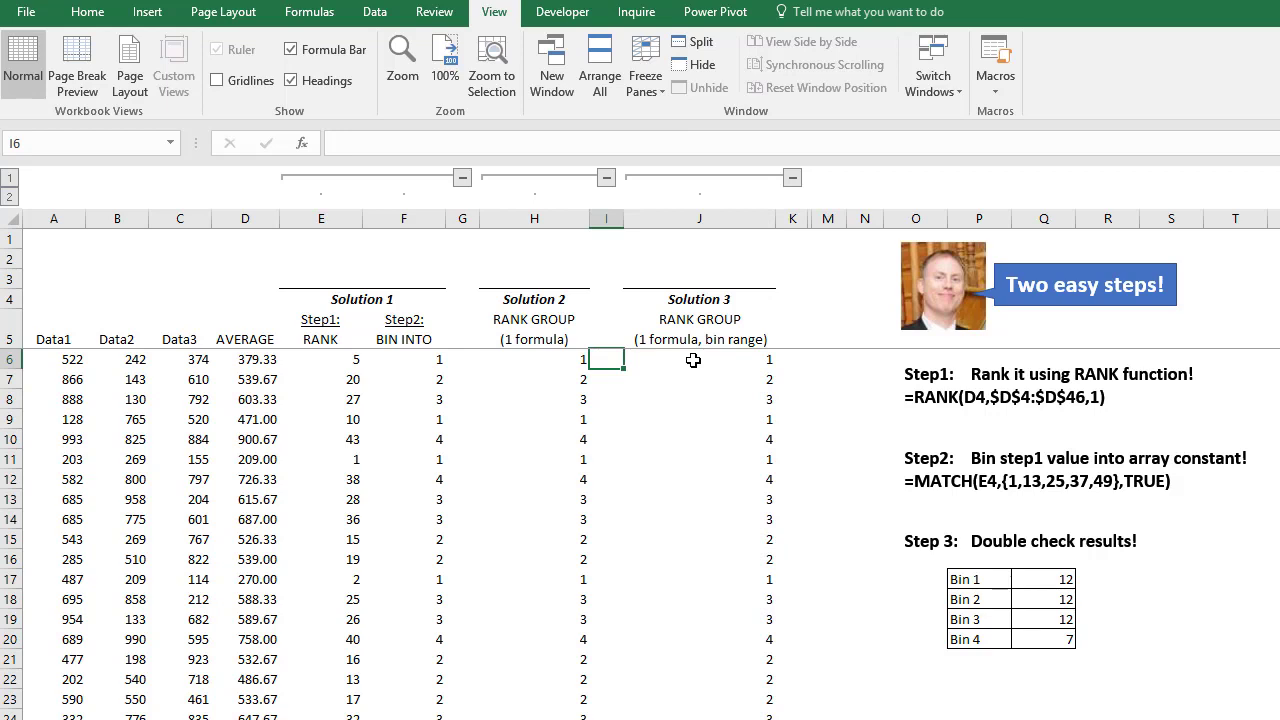
left_click(693, 360)
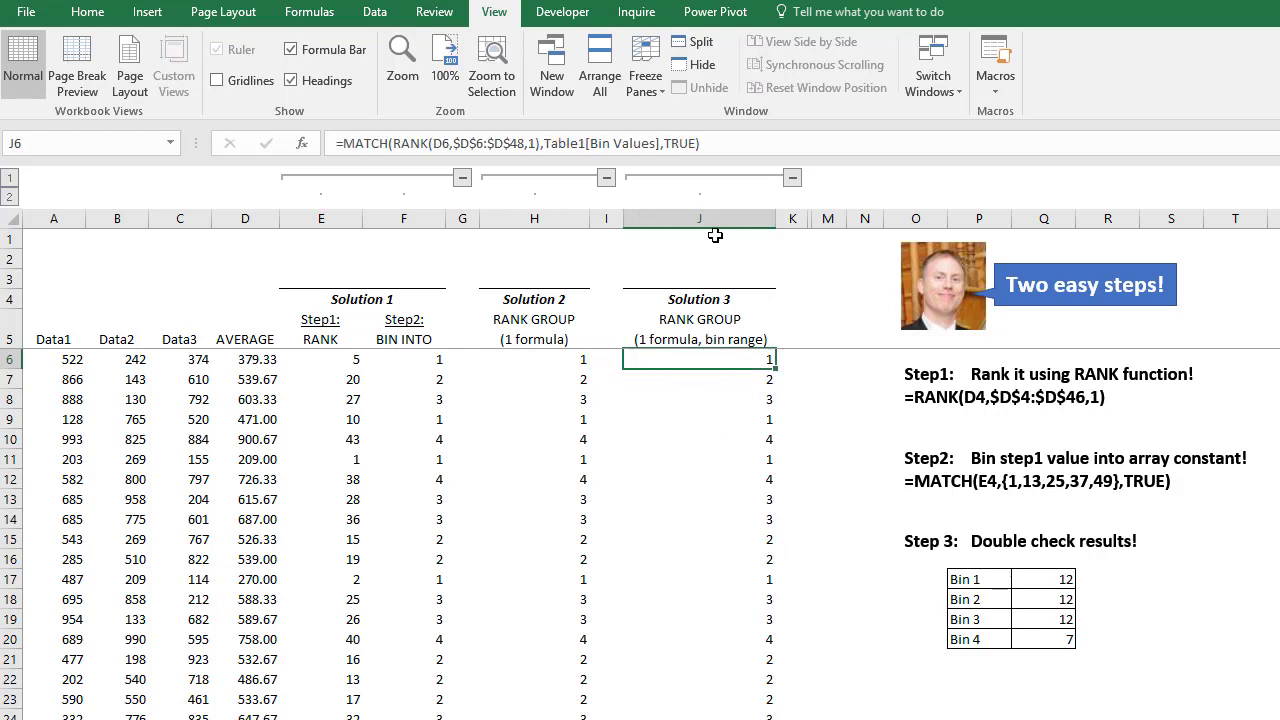
left_click(715, 222)
left_click(534, 220)
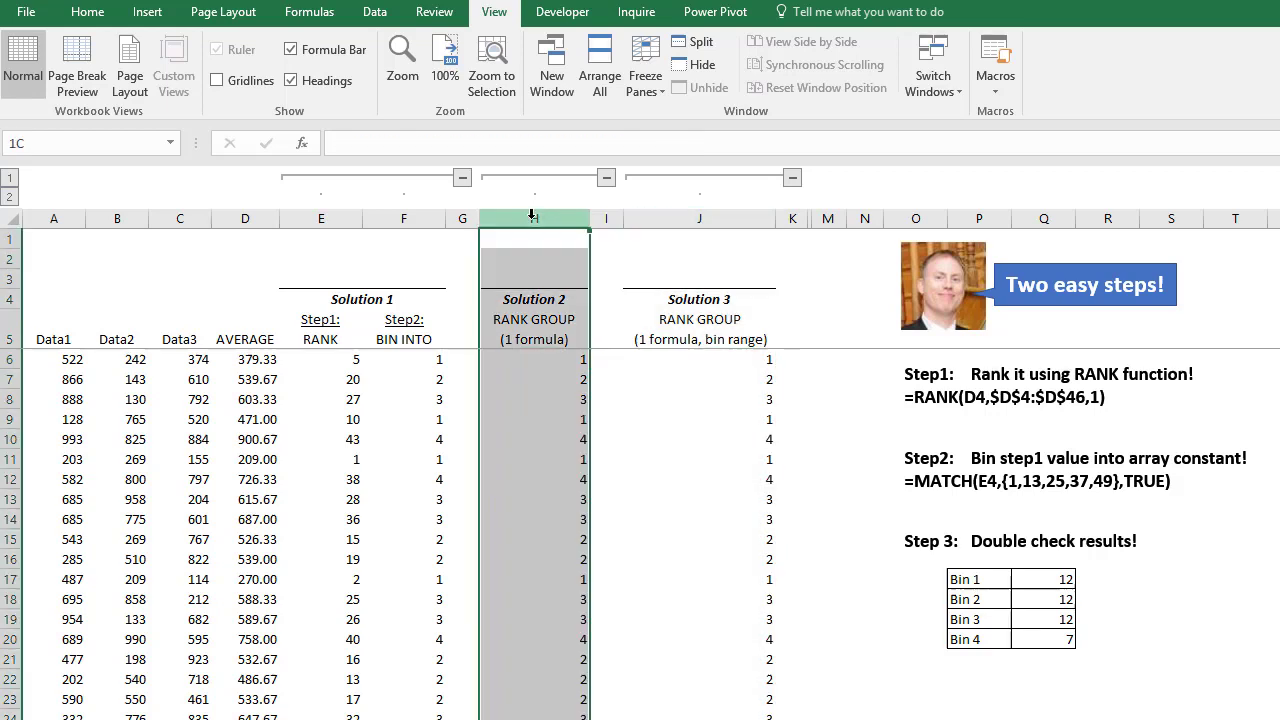
left_click(399, 218)
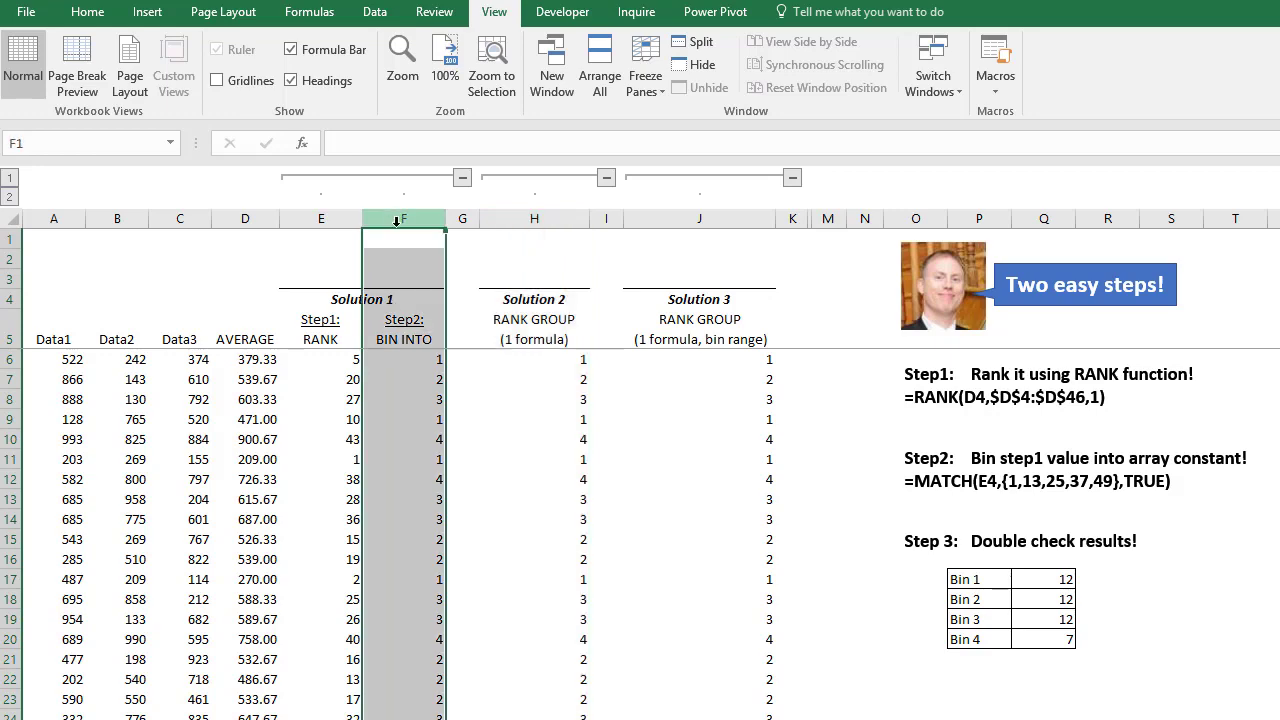